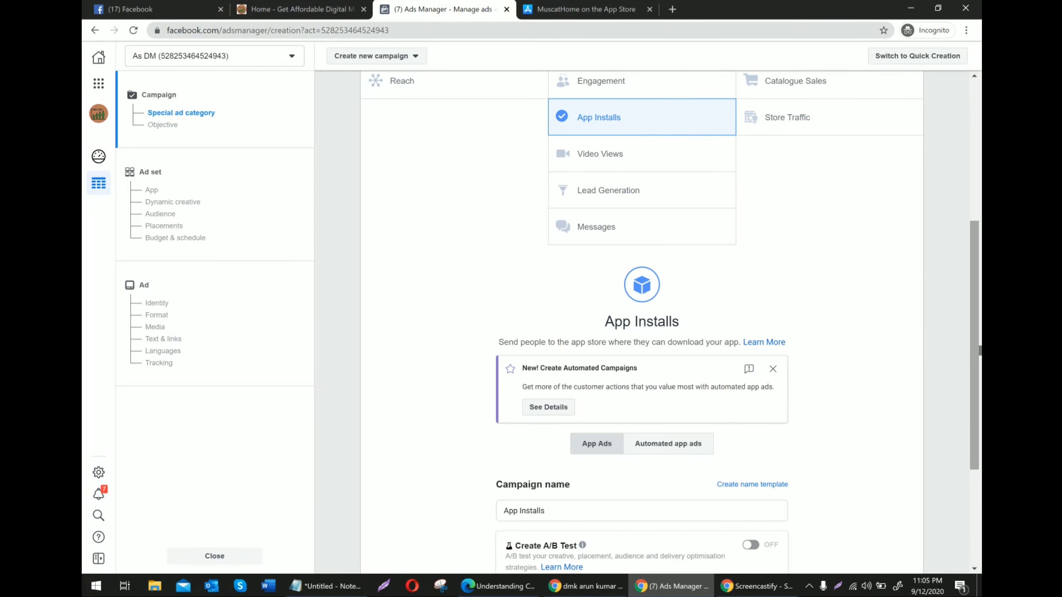
- Name the App Installs campaign "Installation of Apps" and copy that name
scroll(642, 376, down, 2)
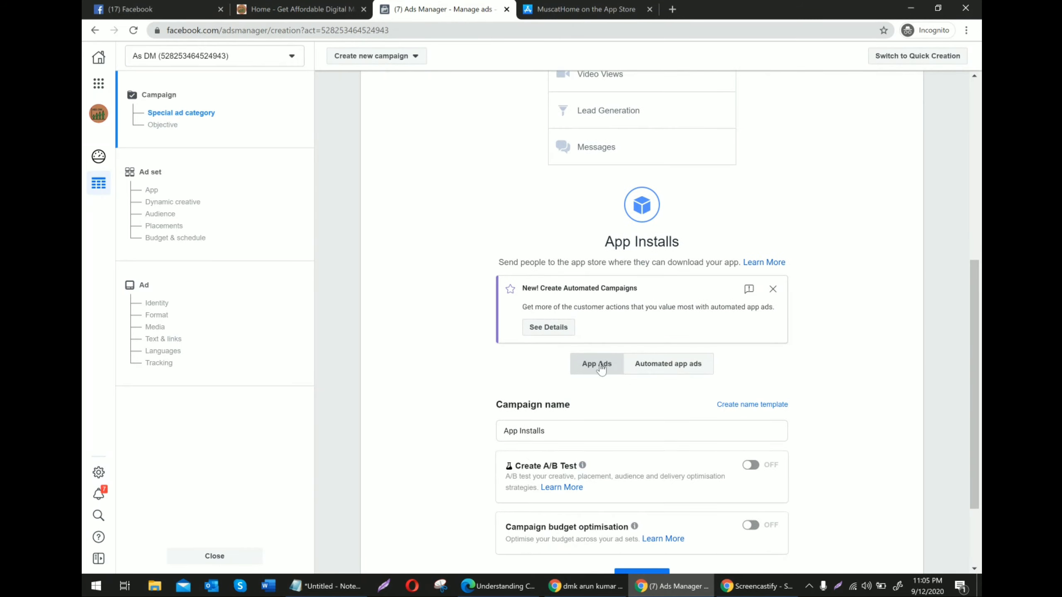
click(585, 431)
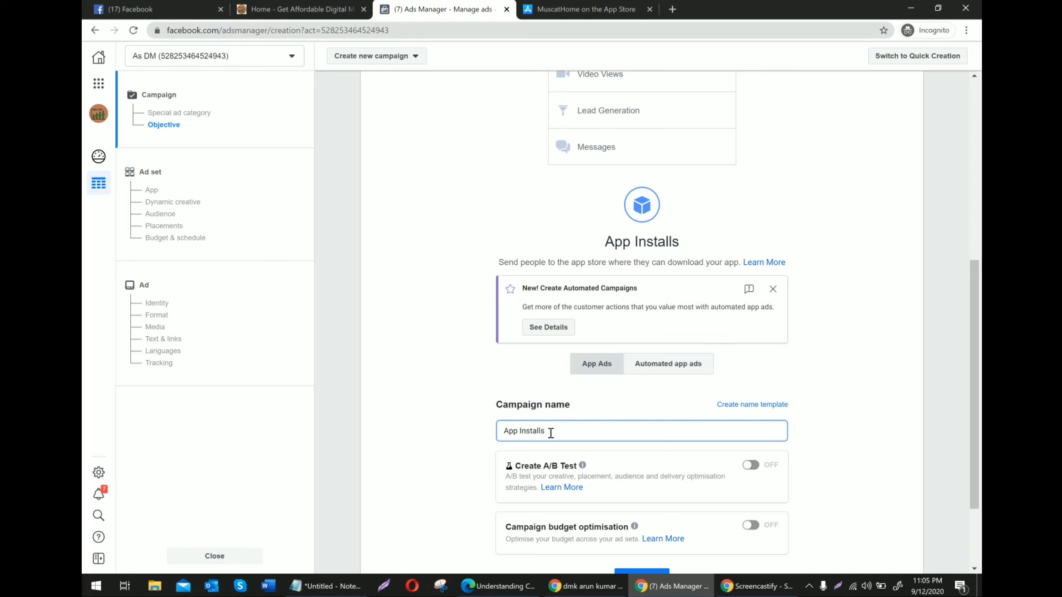
drag(521, 432, 402, 443)
key(BackSpace)
click(545, 434)
key(BackSpace)
text(ation of Apps)
drag(607, 433, 488, 427)
key(ctrl+c)
- Turn on campaign budget optimisation with a daily budget of ₹1,000 and continue to the ad set
drag(974, 359, 978, 372)
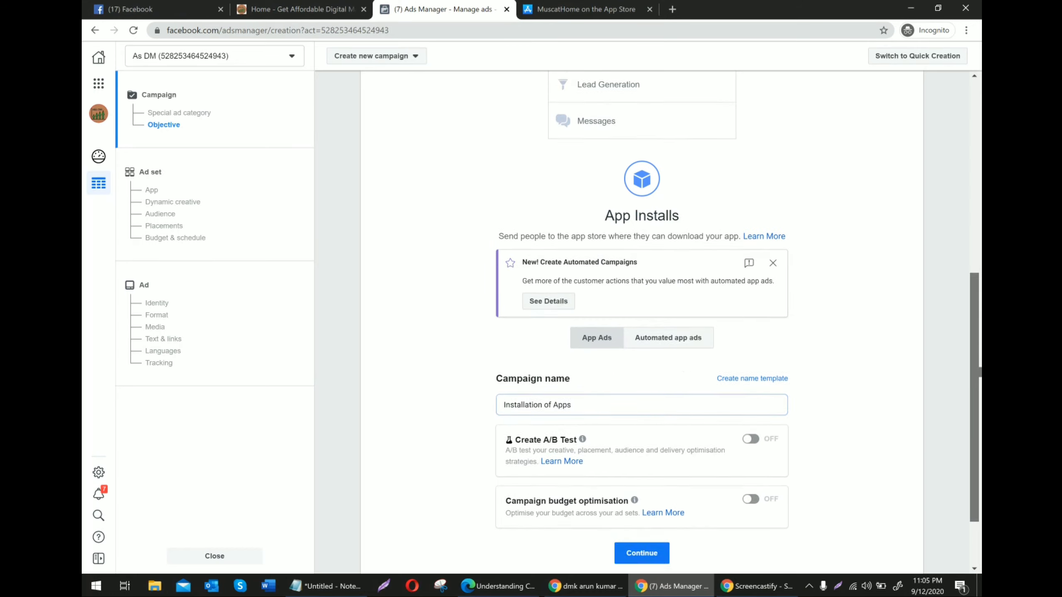
scroll(617, 385, down, 1)
click(751, 444)
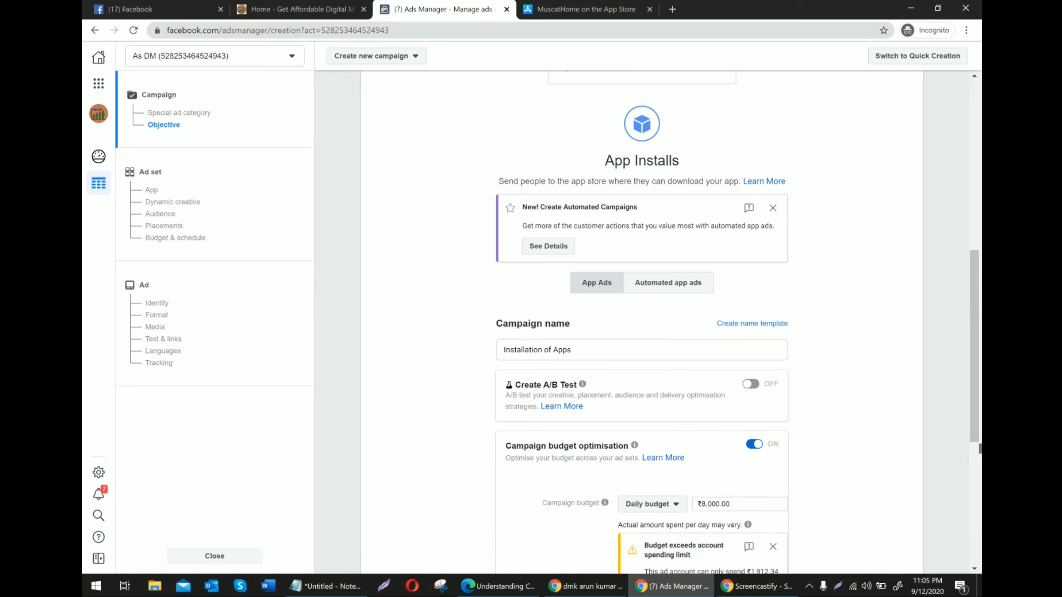
scroll(819, 459, down, 4)
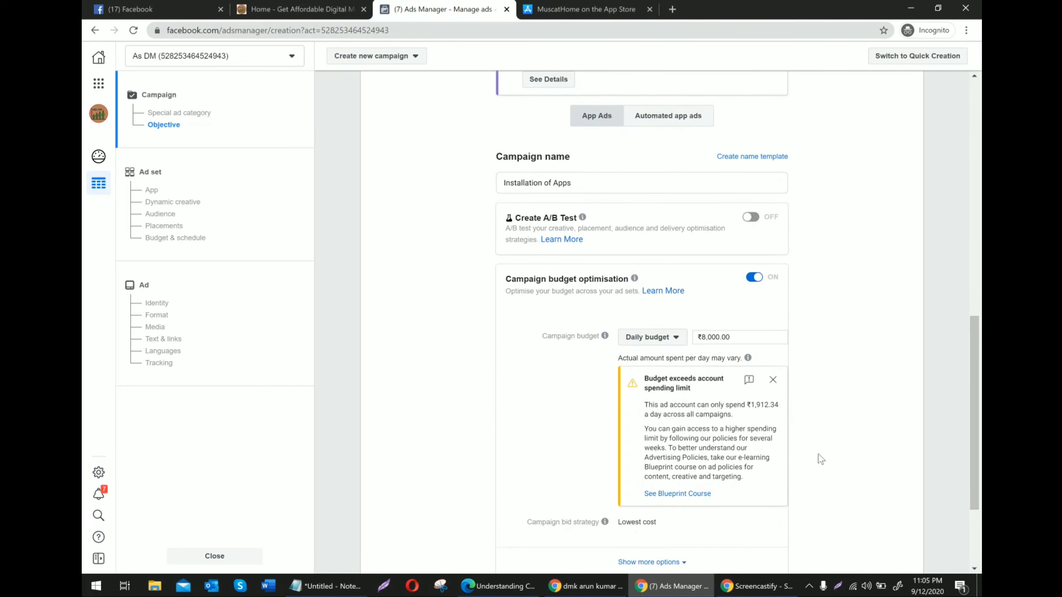
click(704, 338)
click(978, 479)
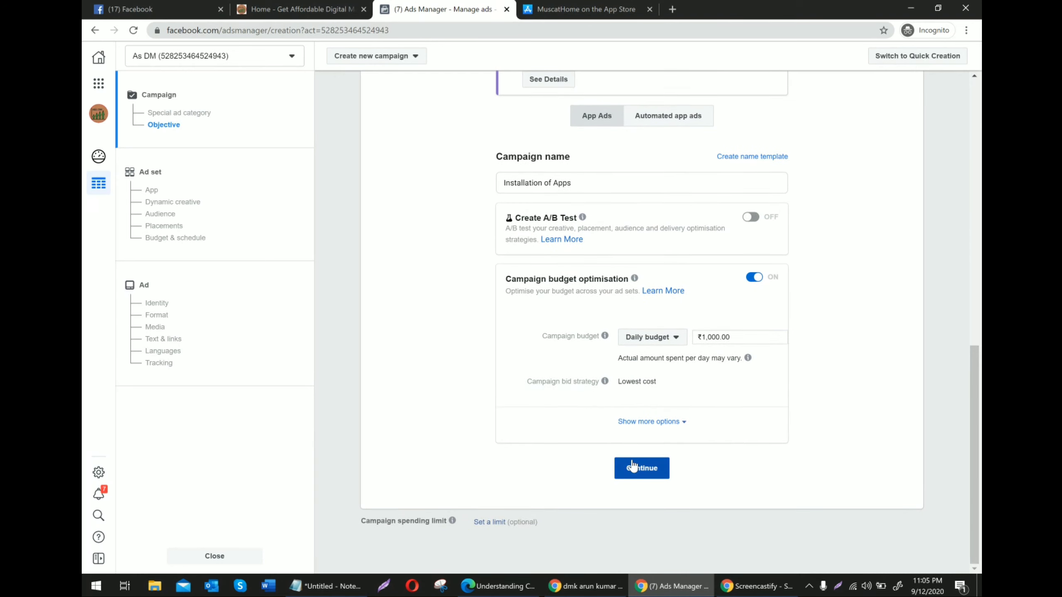
click(633, 474)
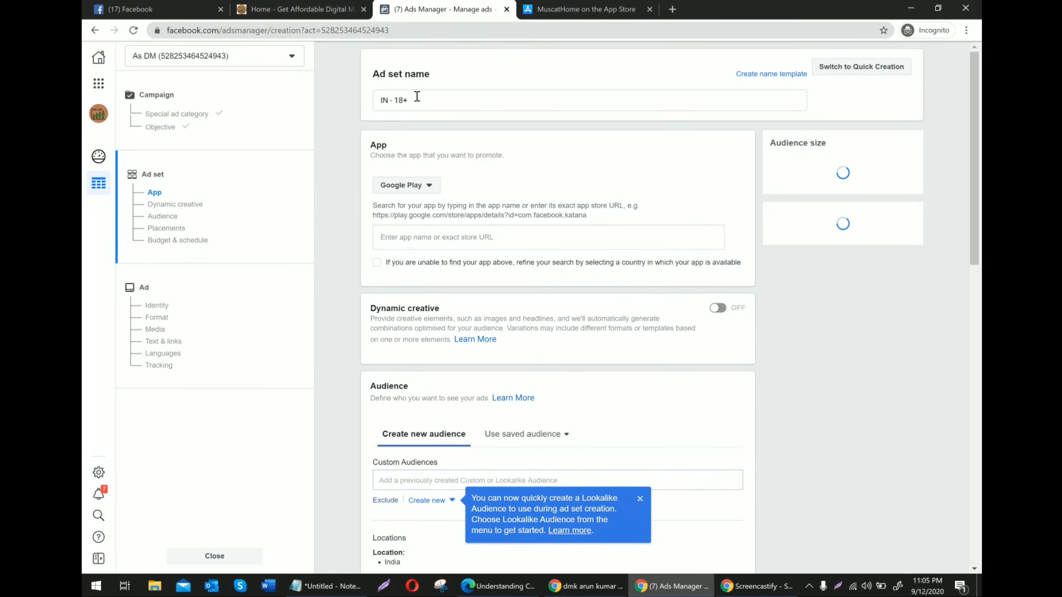
- Name the ad set "Installation of Apps" using the copied campaign name, and review the app store choices, keeping Google Play
key(BackSpace)
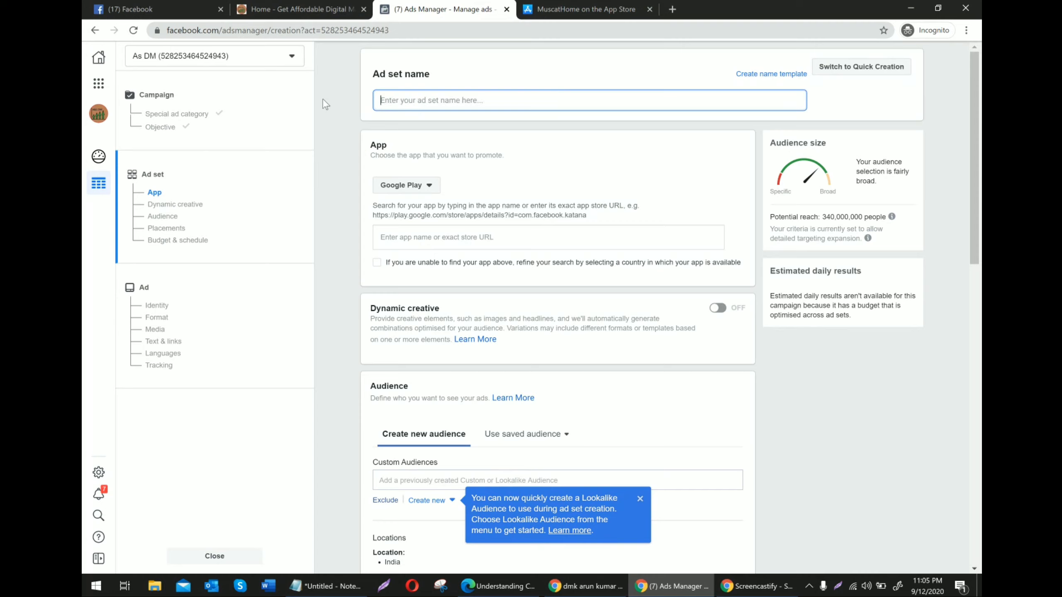
key(ctrl+v)
click(431, 188)
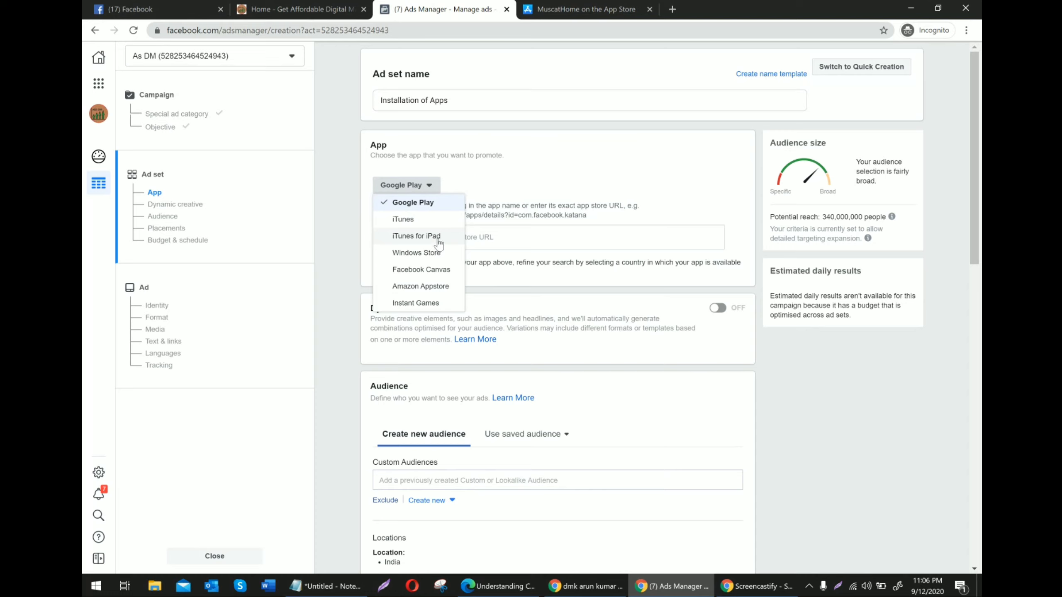
click(342, 205)
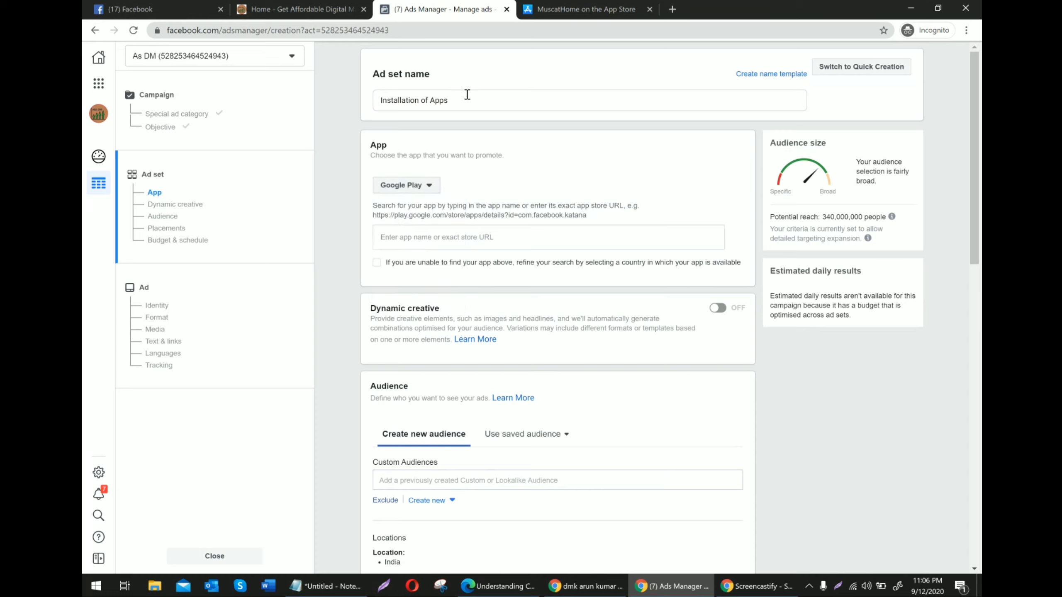
- Copy the URL of the MuscatHome App Store page and paste it as the app to promote in the ad set
click(599, 8)
click(464, 24)
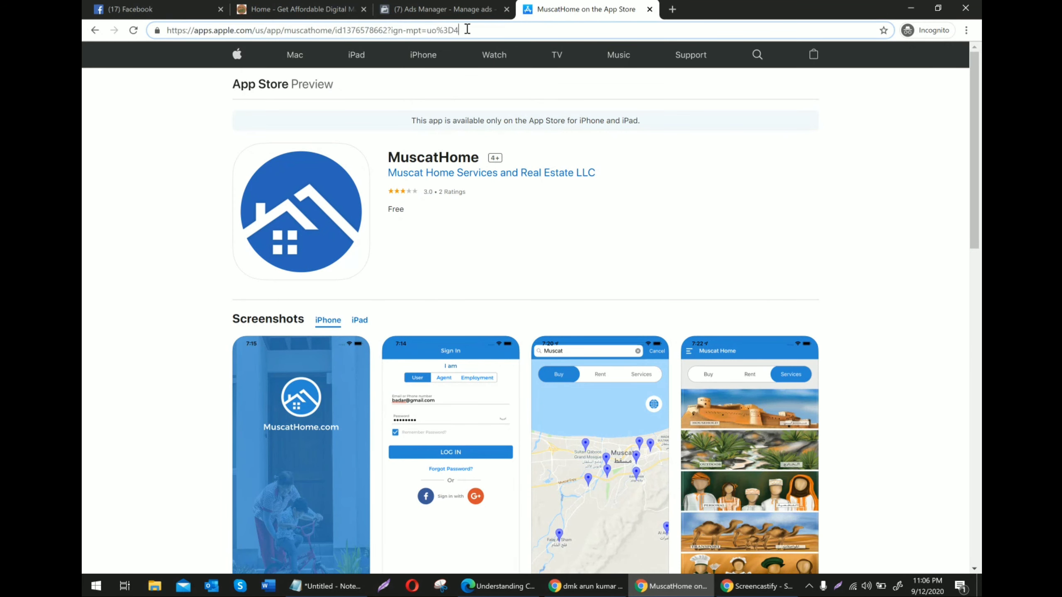
drag(464, 30, 83, 39)
key(ctrl+c)
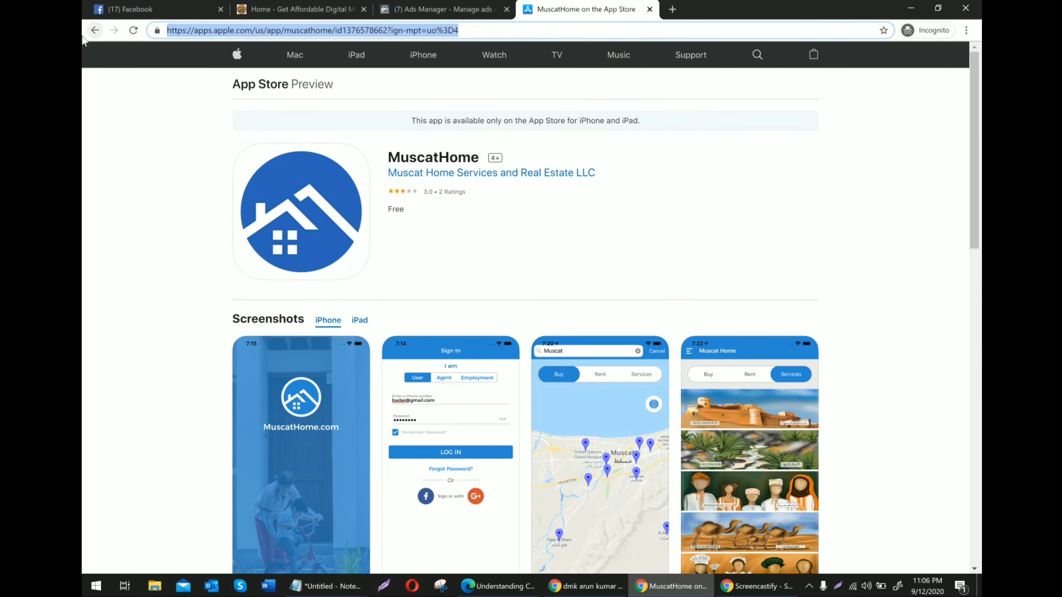
click(424, 7)
click(450, 236)
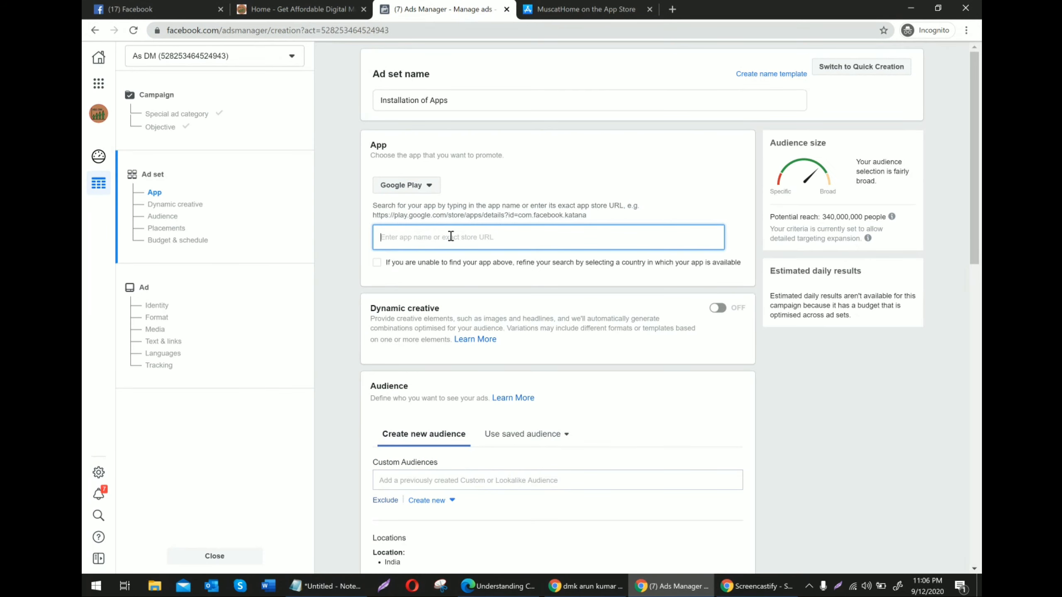
key(ctrl+v)
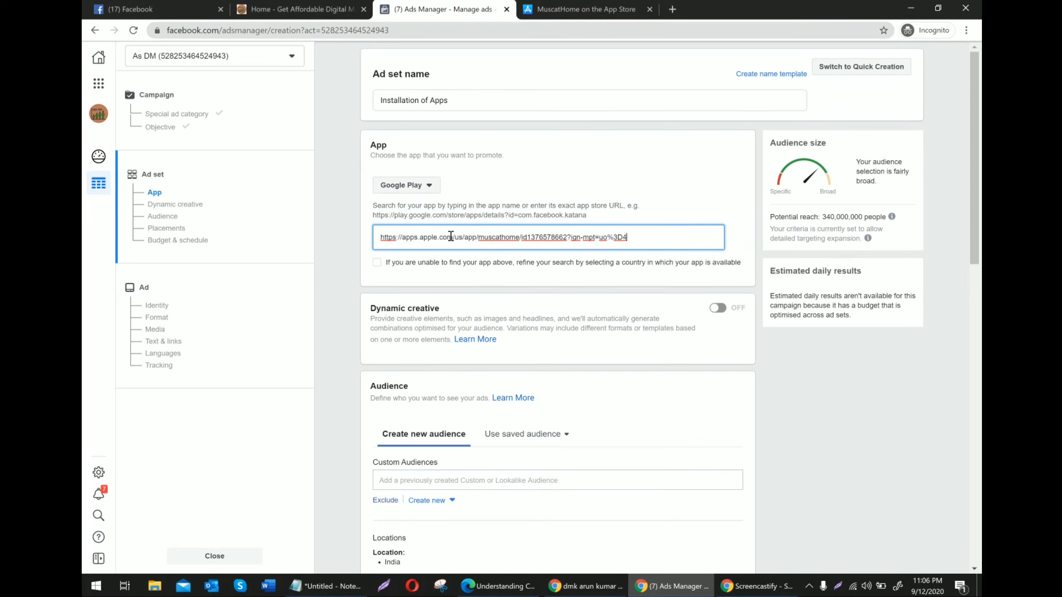
click(351, 241)
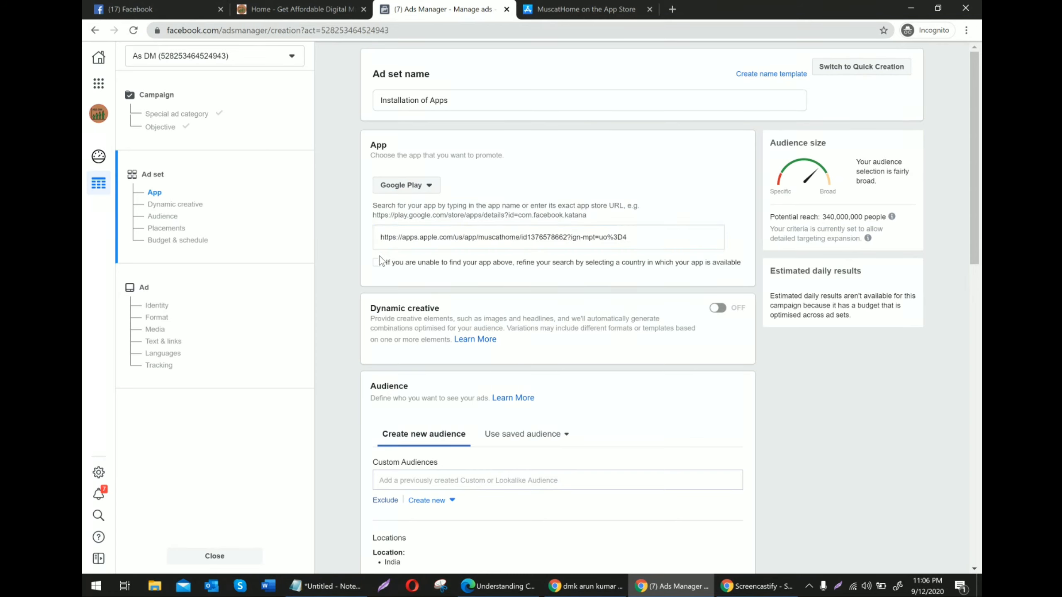
scroll(979, 253, down, 3)
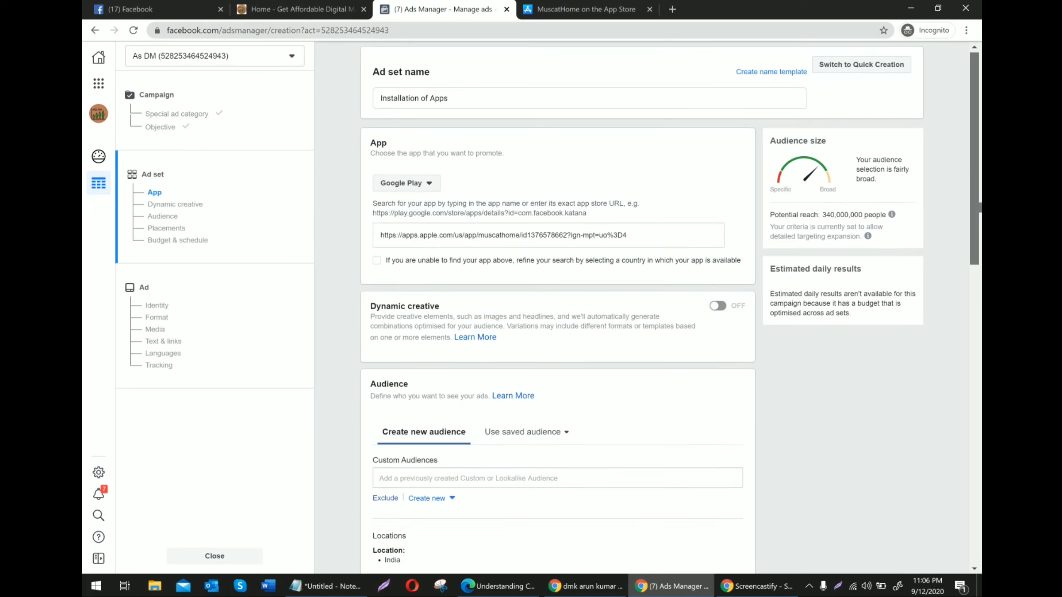
scroll(637, 243, up, 3)
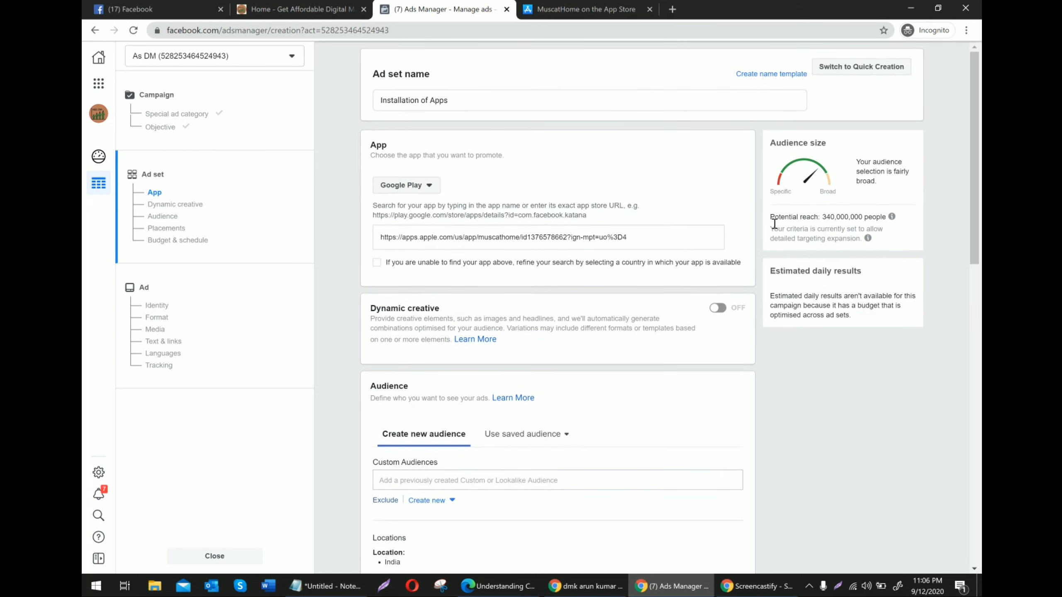
triple_click(637, 243)
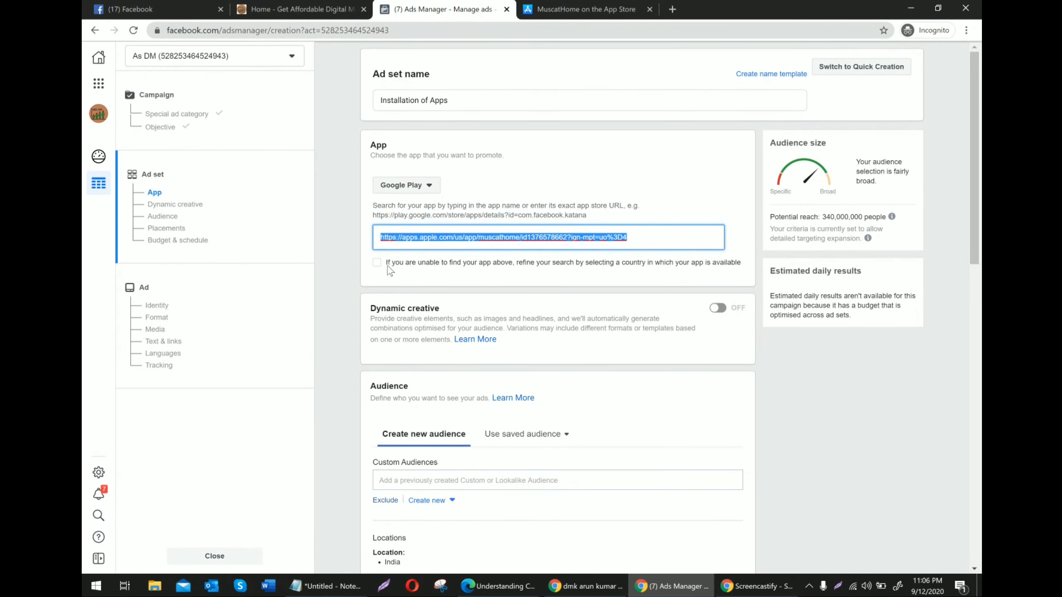
- Use the saved audience "real estate" for the ad set
scroll(973, 188, down, 3)
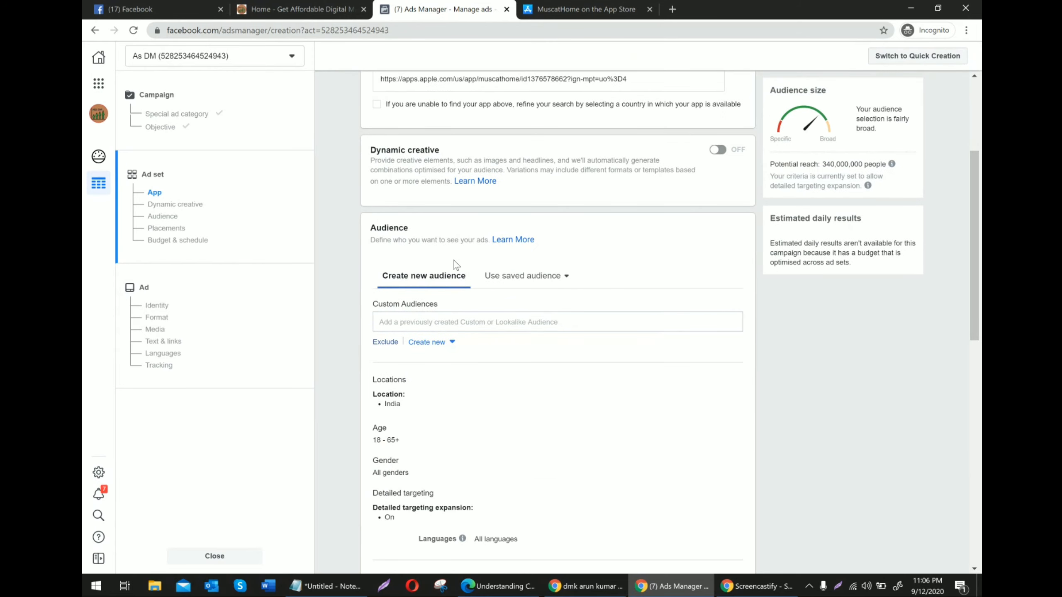
click(525, 288)
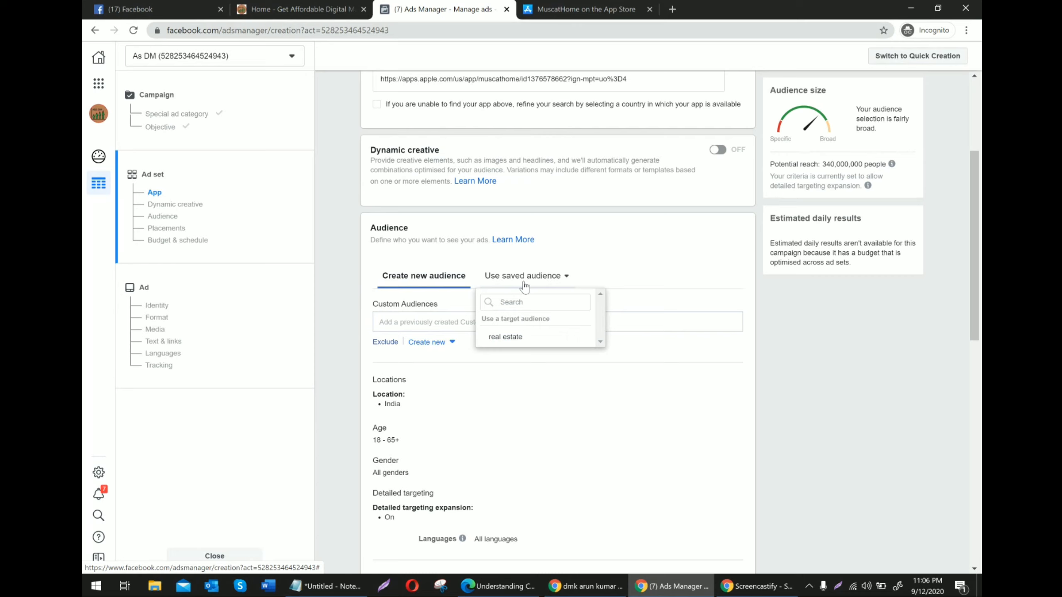
mouse_move(511, 343)
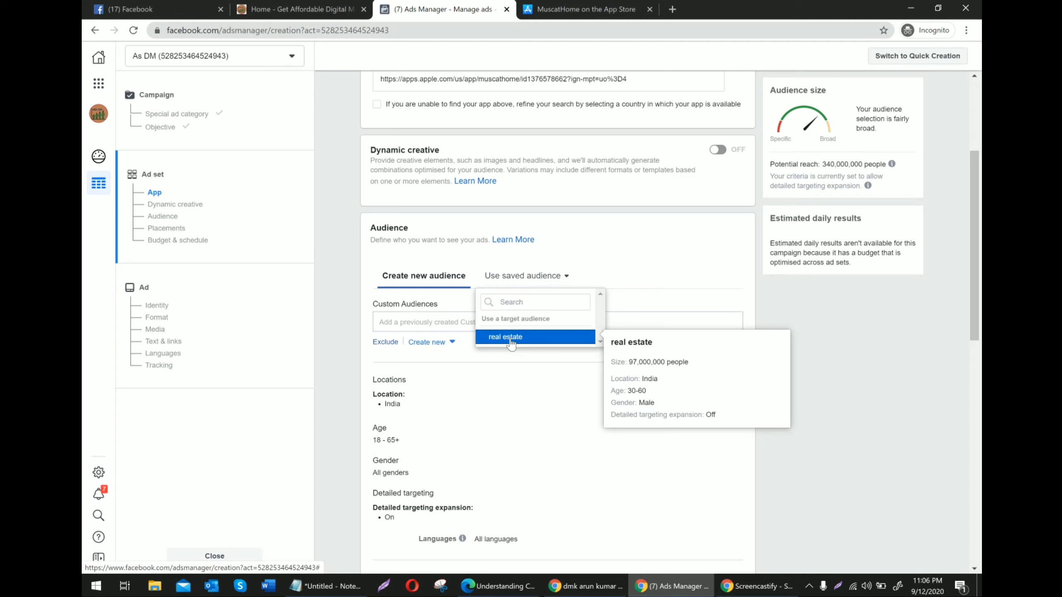
click(511, 338)
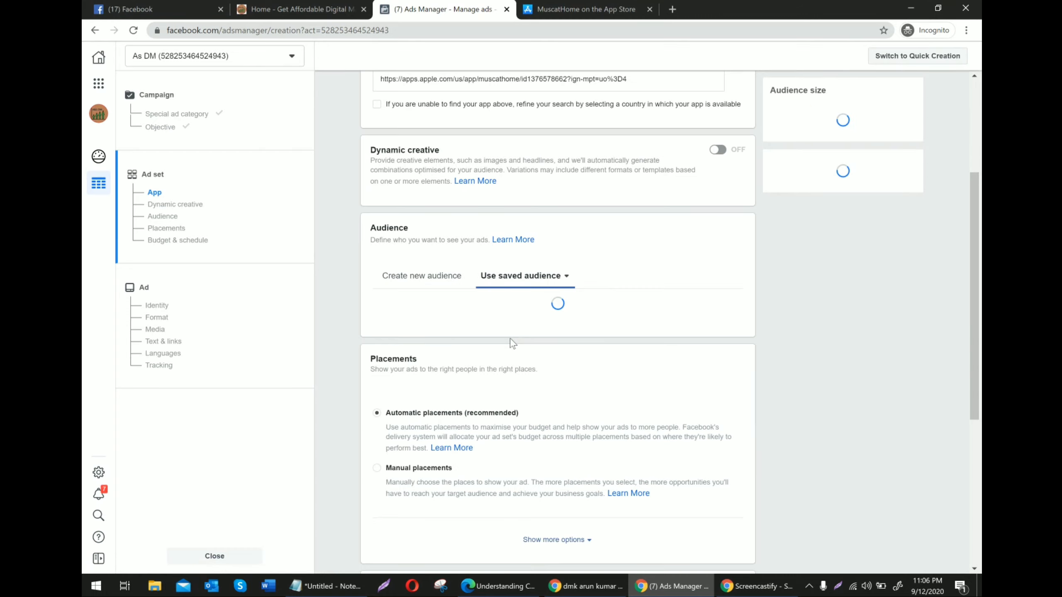
- Switch the ad set to manual placements and exclude the Instagram and Messenger platforms
drag(978, 283, 979, 358)
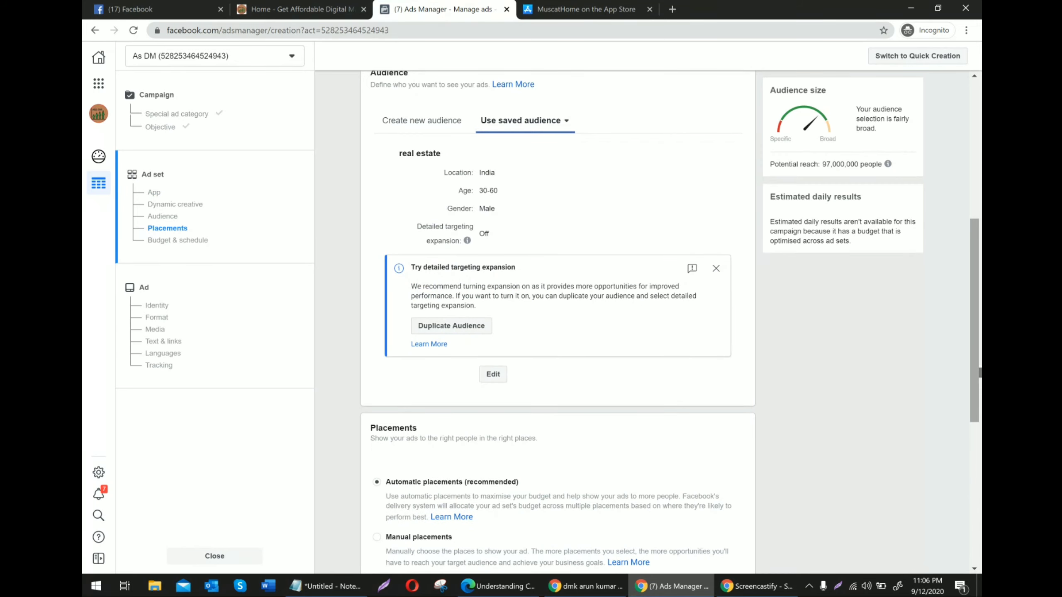
scroll(452, 293, down, 5)
scroll(355, 398, down, 1)
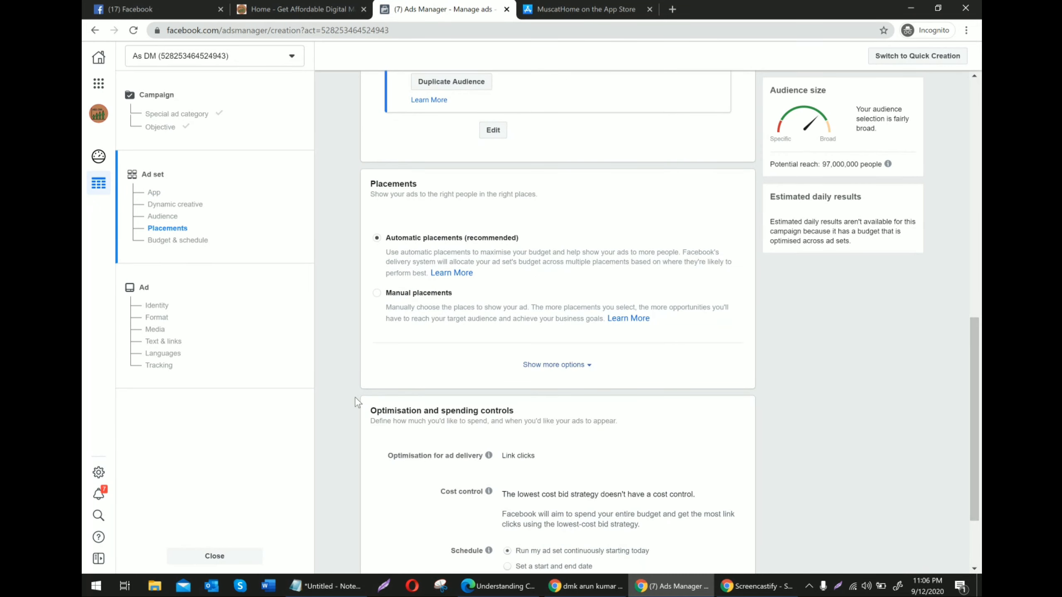
click(377, 296)
scroll(752, 335, down, 4)
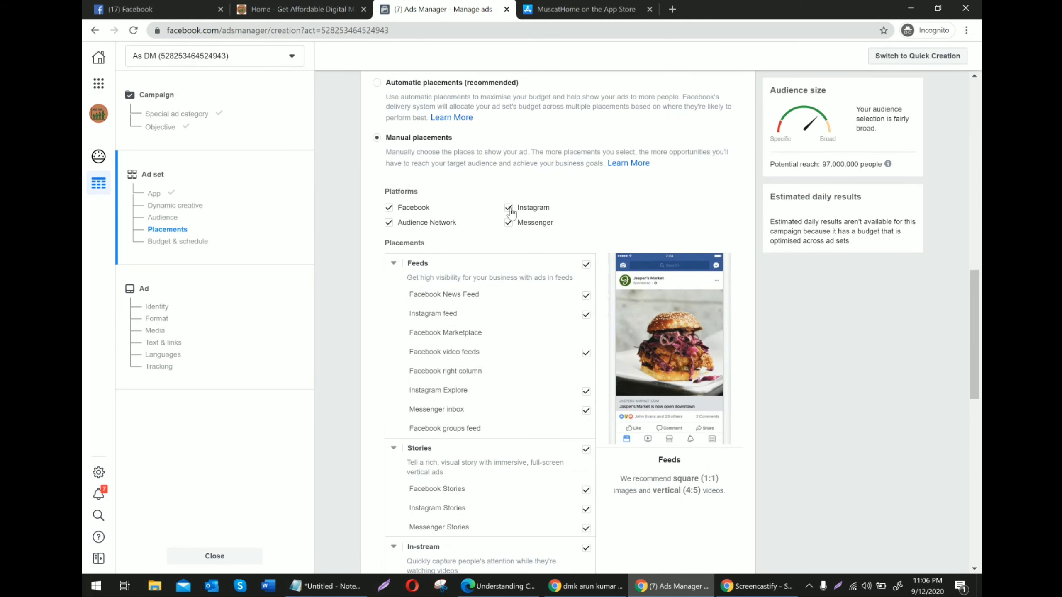
click(508, 208)
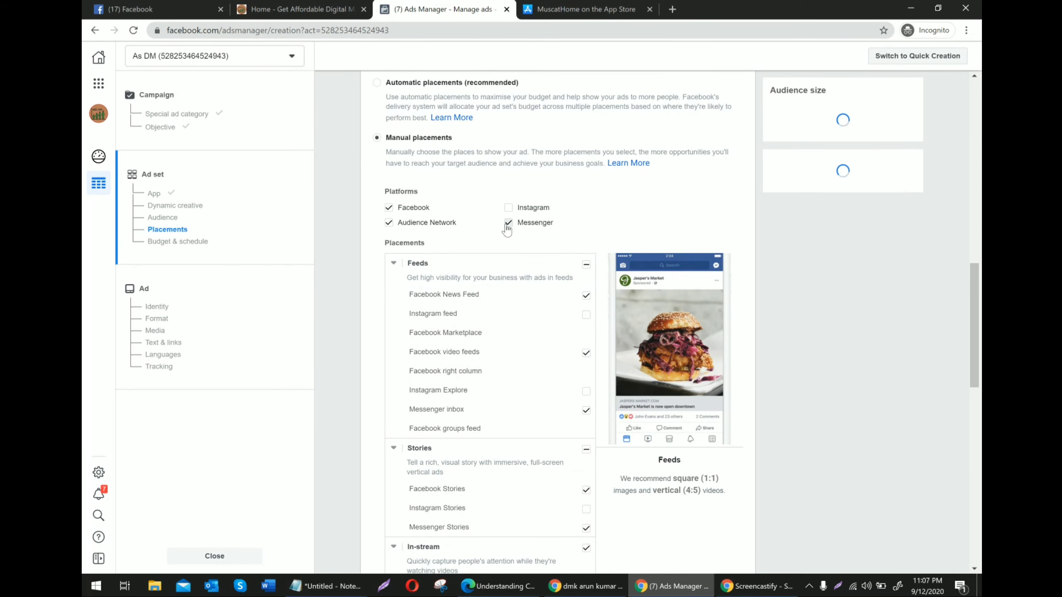
click(508, 224)
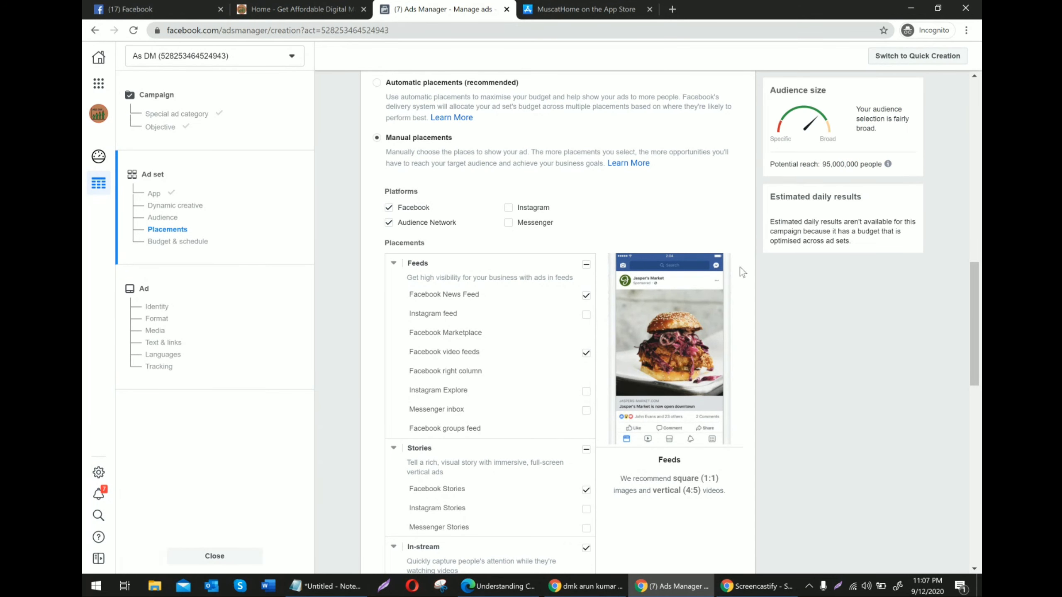
- Dismiss the recommendation about the removed Instagram placement and continue to the ad setup with the default optimisation and schedule
drag(977, 310, 979, 341)
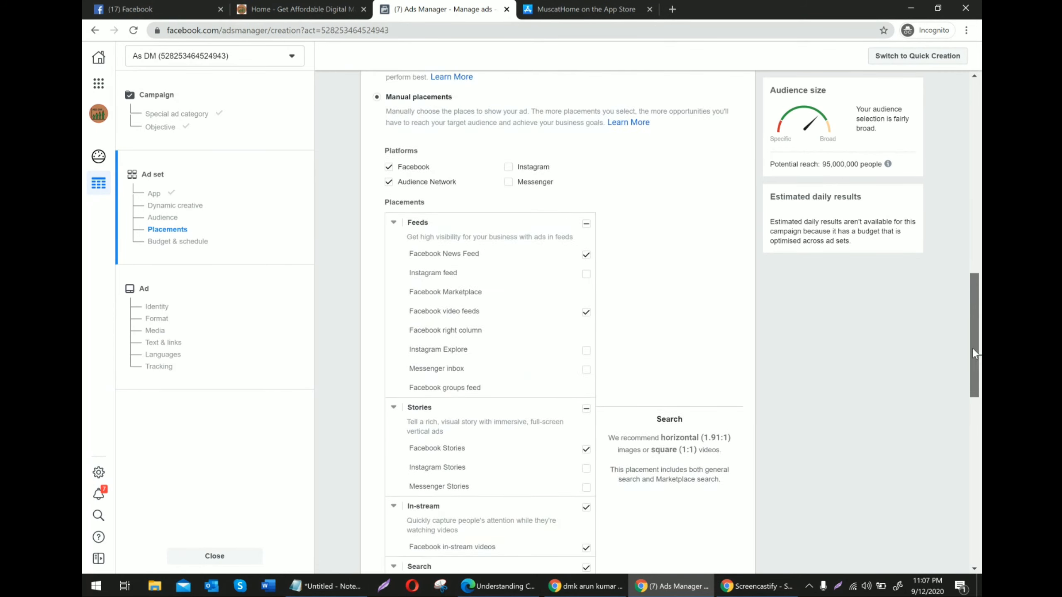
scroll(972, 348, down, 8)
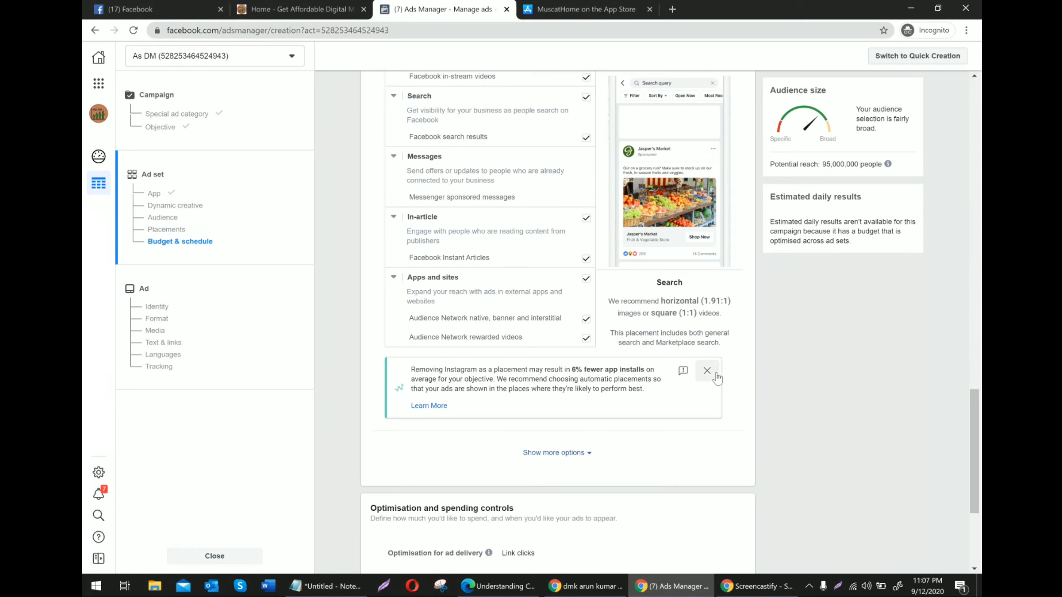
click(707, 370)
scroll(550, 352, down, 3)
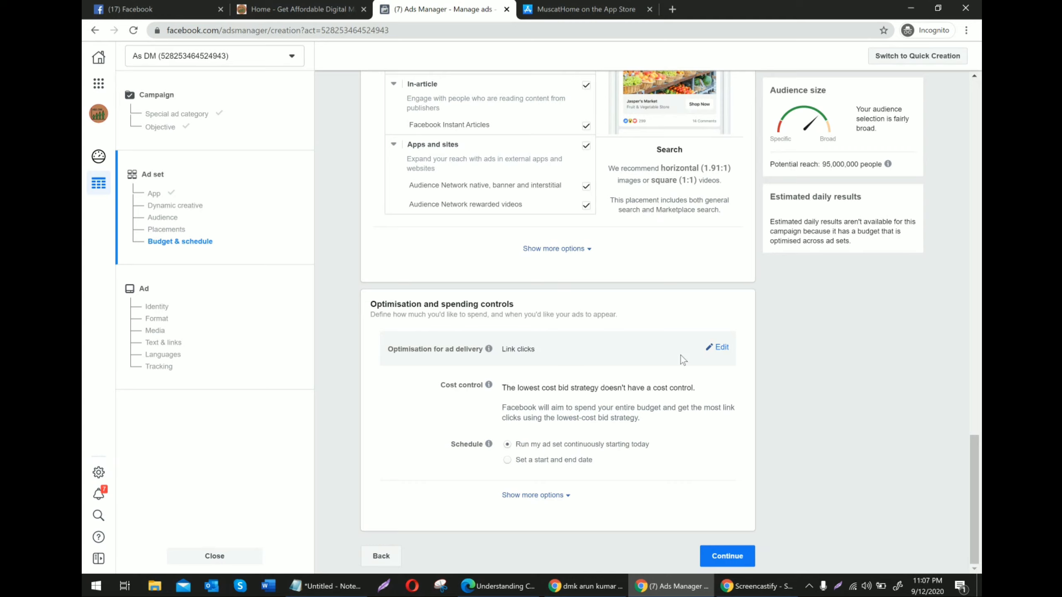
click(720, 556)
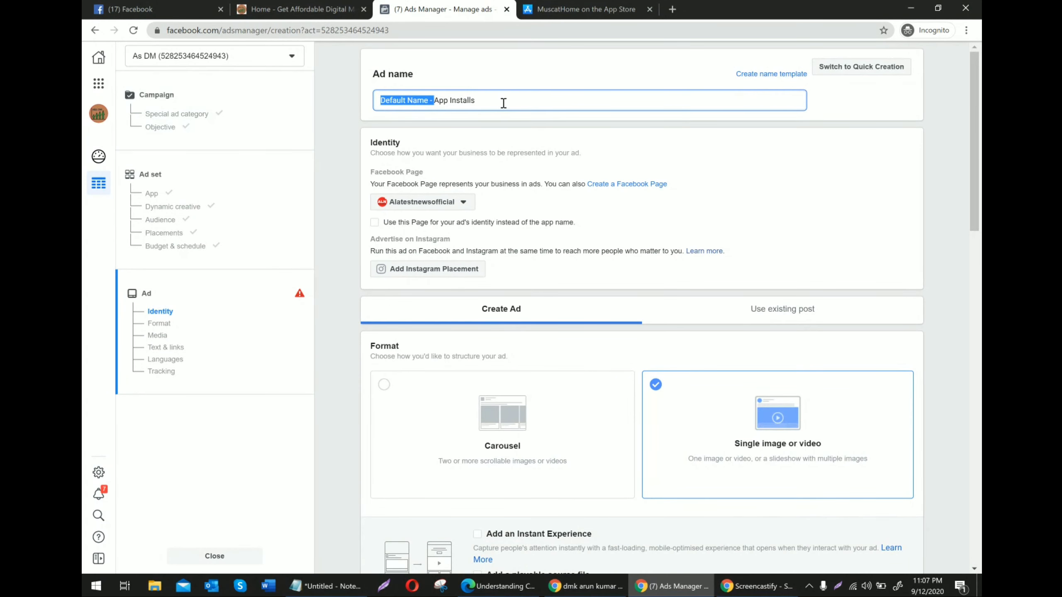
- Replace the default ad name with "Installation of Apps" and select the whole name
key(BackSpace)
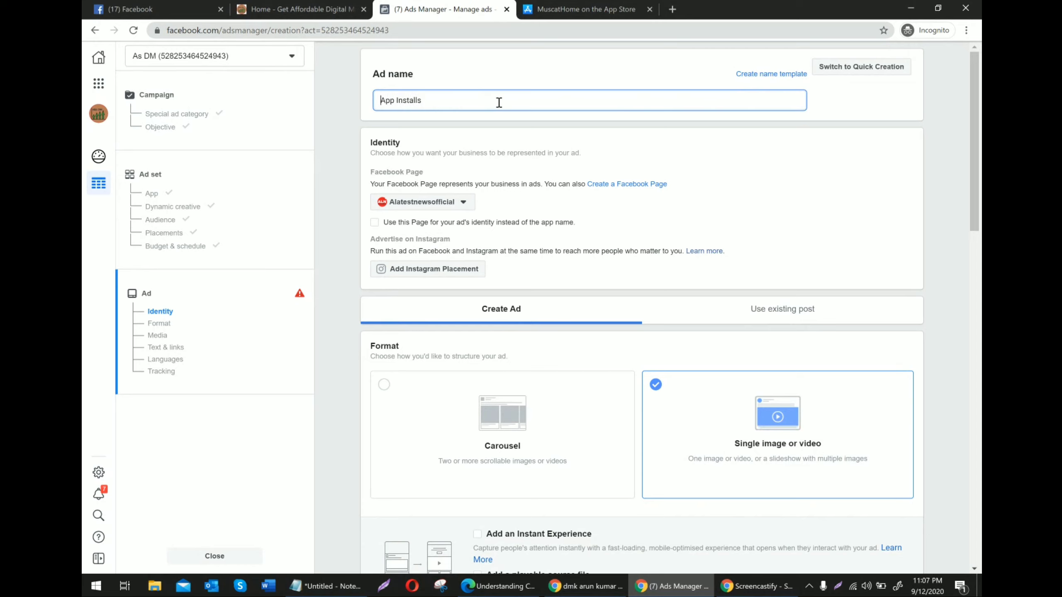
drag(399, 102, 261, 104)
key(BackSpace)
text(I)
click(431, 98)
text(ationof )
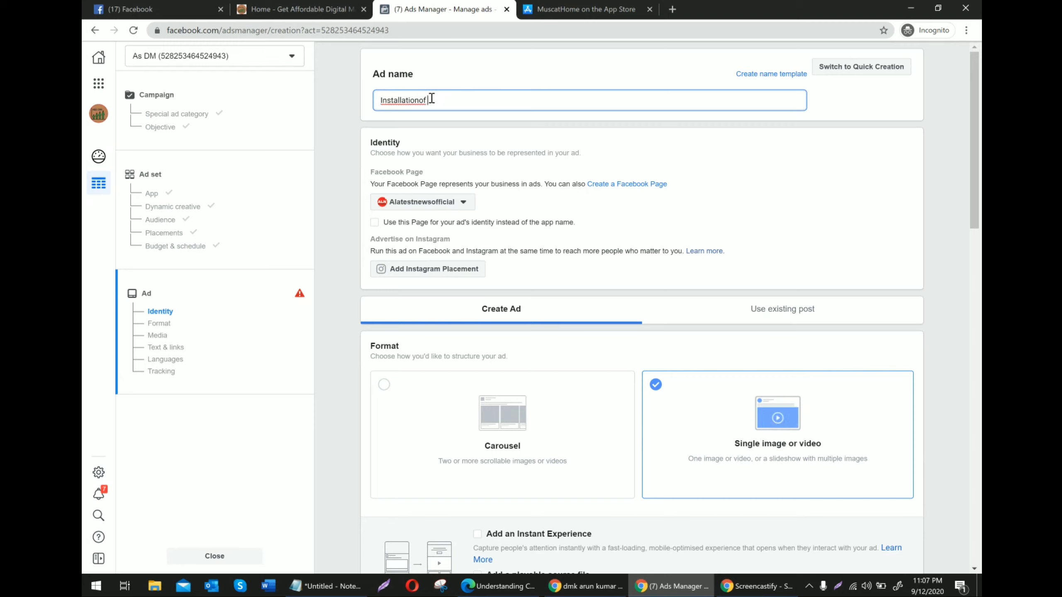
text(apps)
click(421, 98)
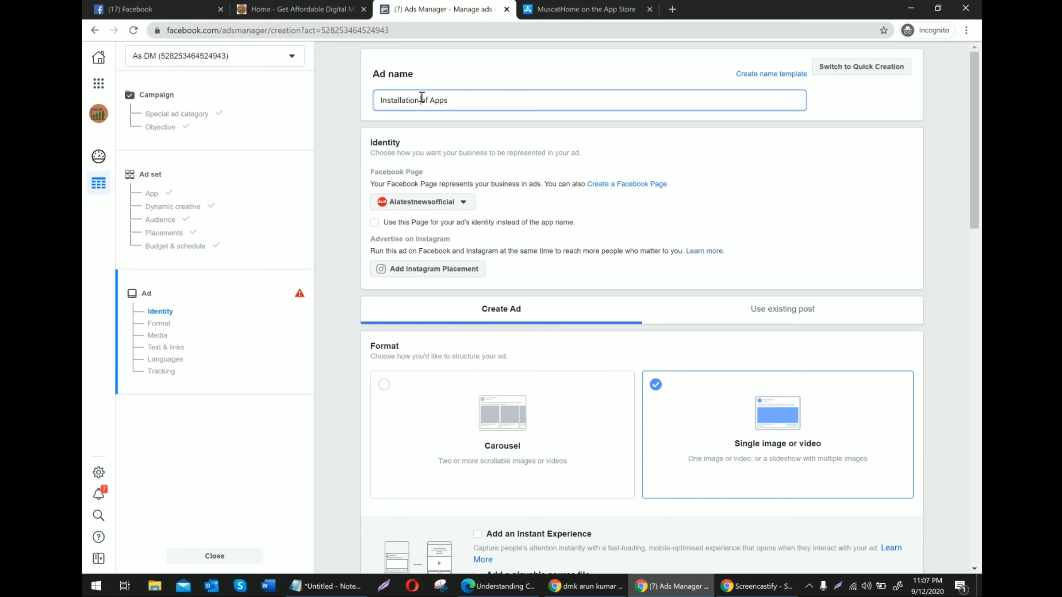
key(ctrl+a)
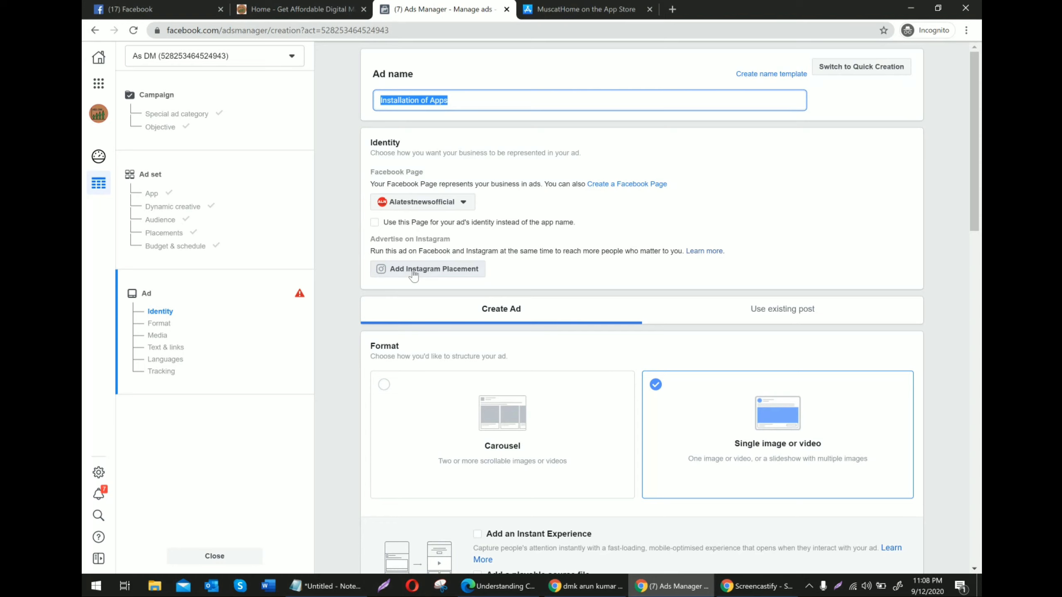
- Keep the single image format and add the red-roofed house picture from the account images as the ad's media
drag(977, 175, 974, 297)
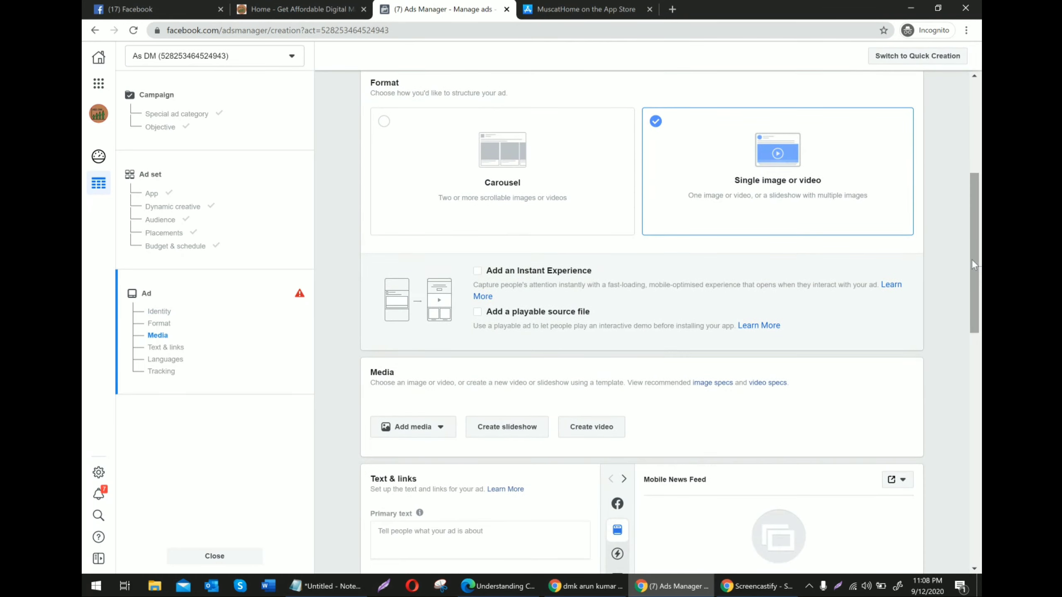
scroll(448, 371, down, 3)
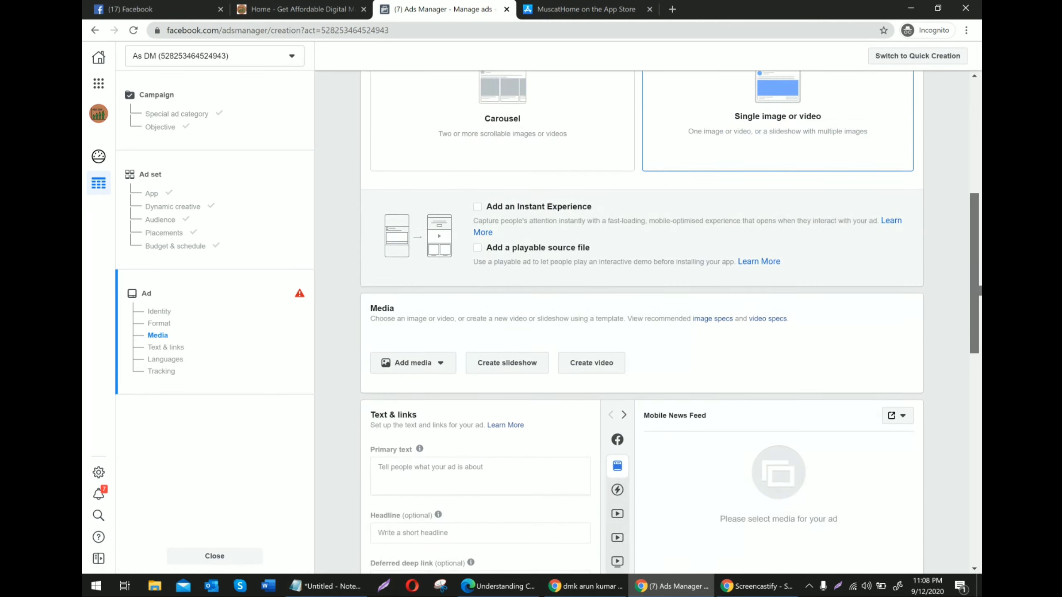
click(434, 318)
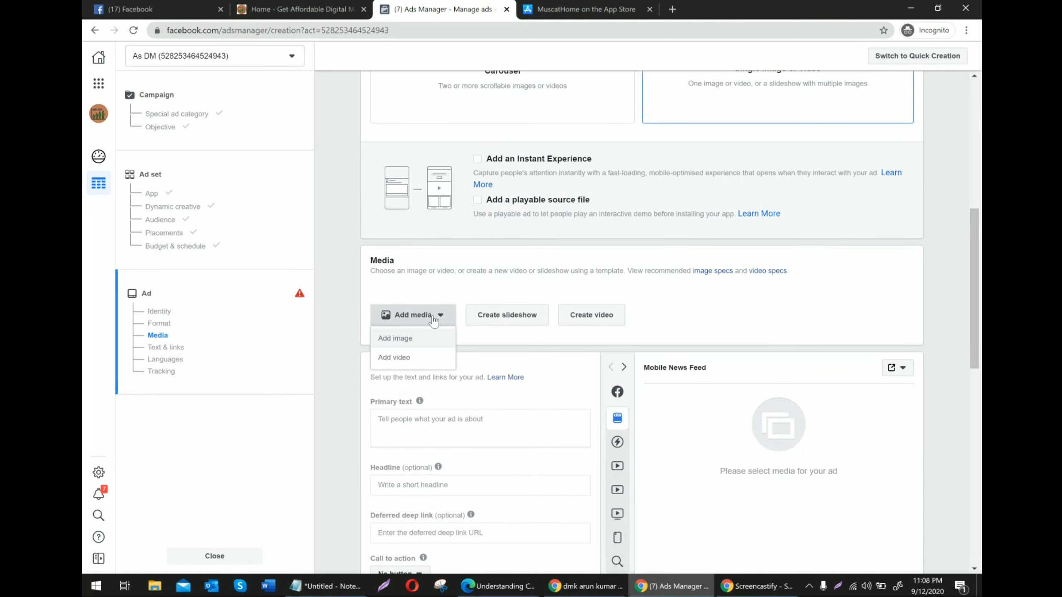
click(410, 348)
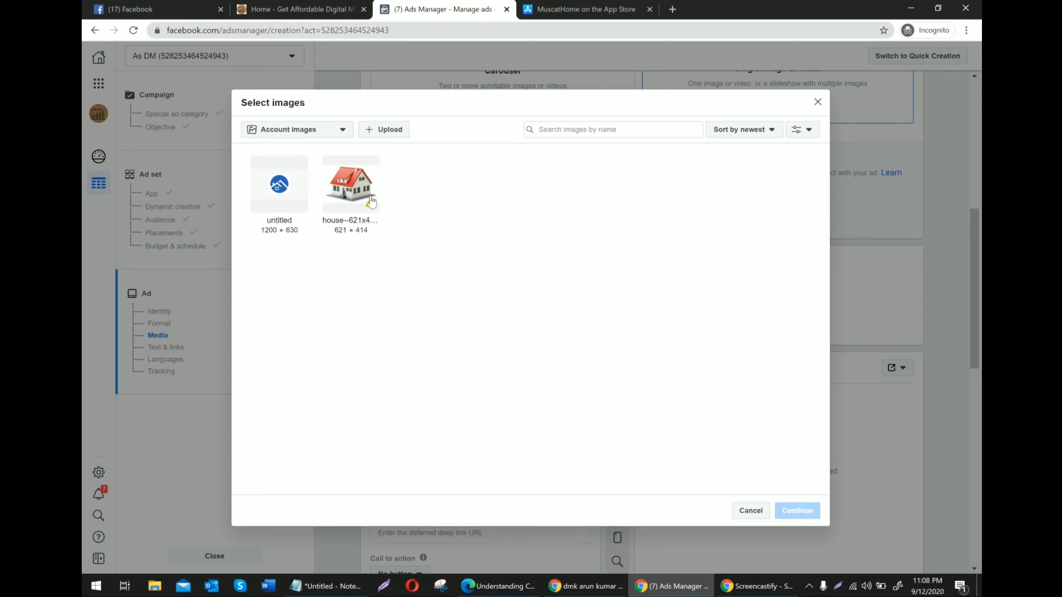
click(371, 201)
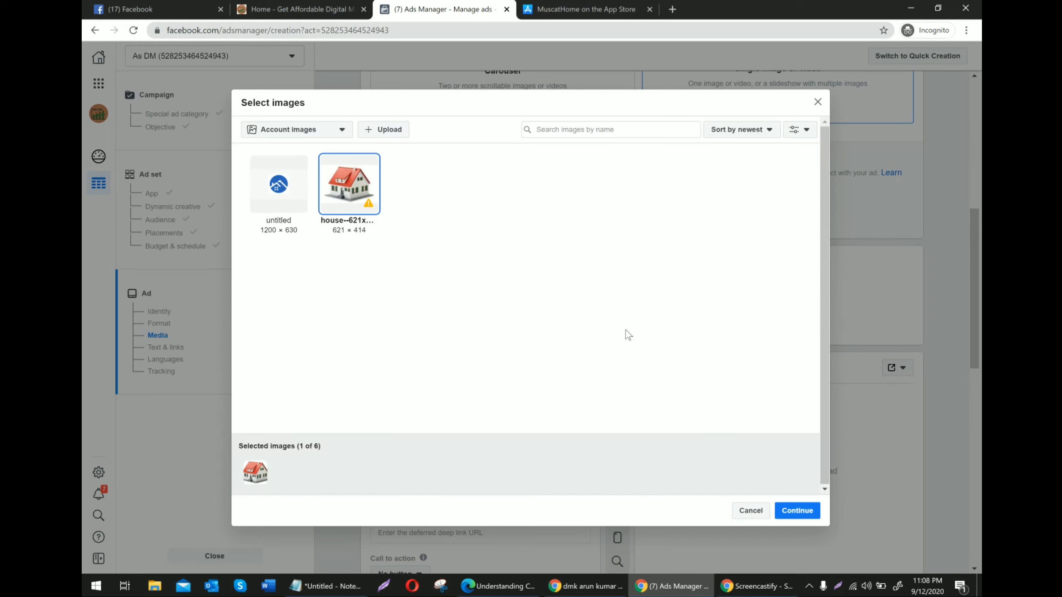
click(797, 511)
- Write the ad's primary text as "Buy the Property for your Children"
scroll(961, 317, down, 8)
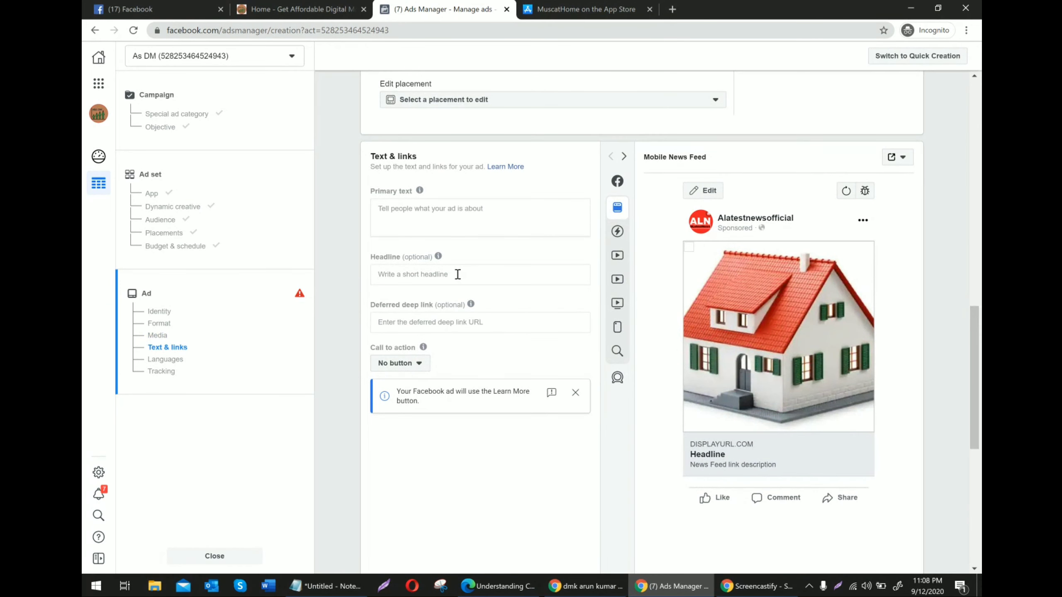
click(425, 224)
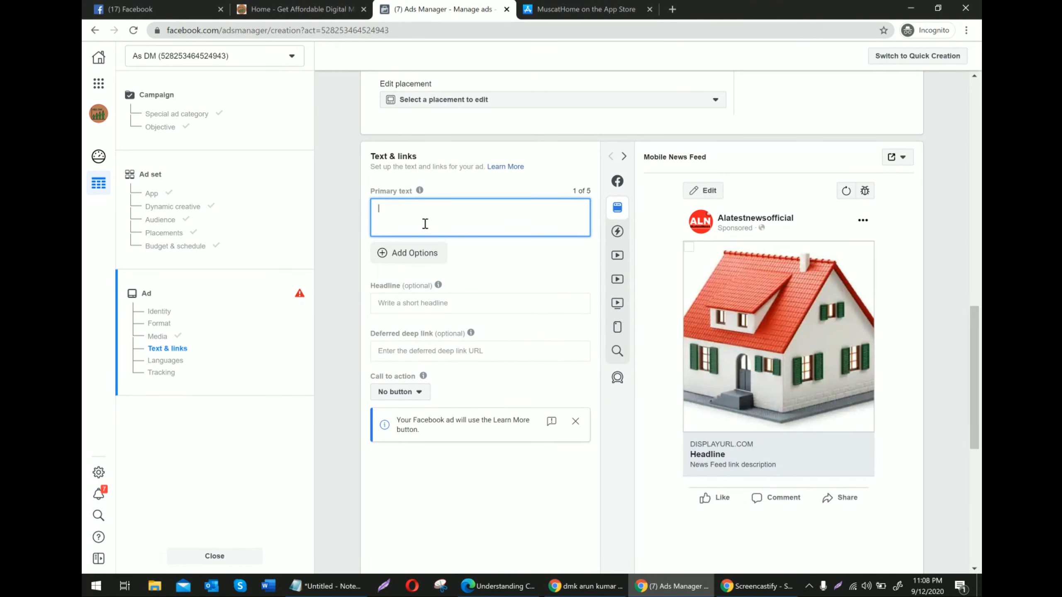
text(Be)
key(BackSpace)
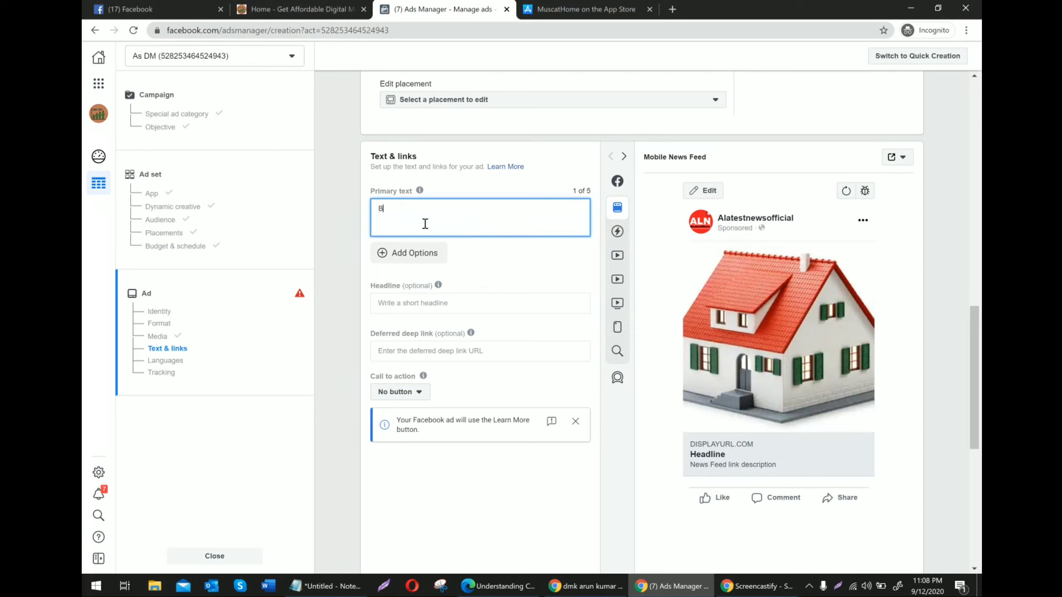
text(ye t)
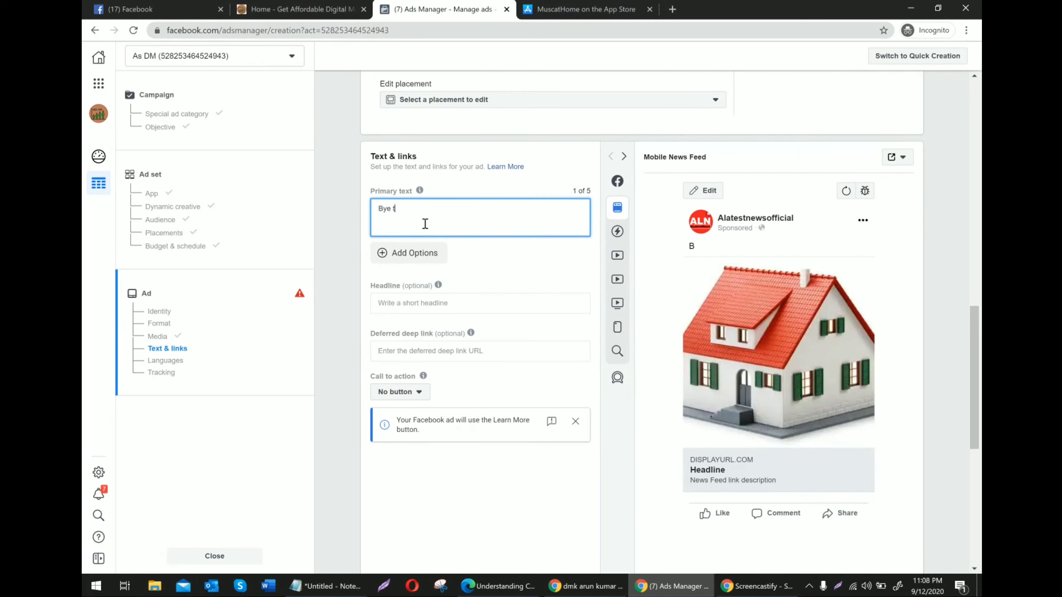
text(i)
key(BackSpace)
key(BackSpace)
key(BackSpace)
key(BackSpace)
key(BackSpace)
text(uy the Propety to)
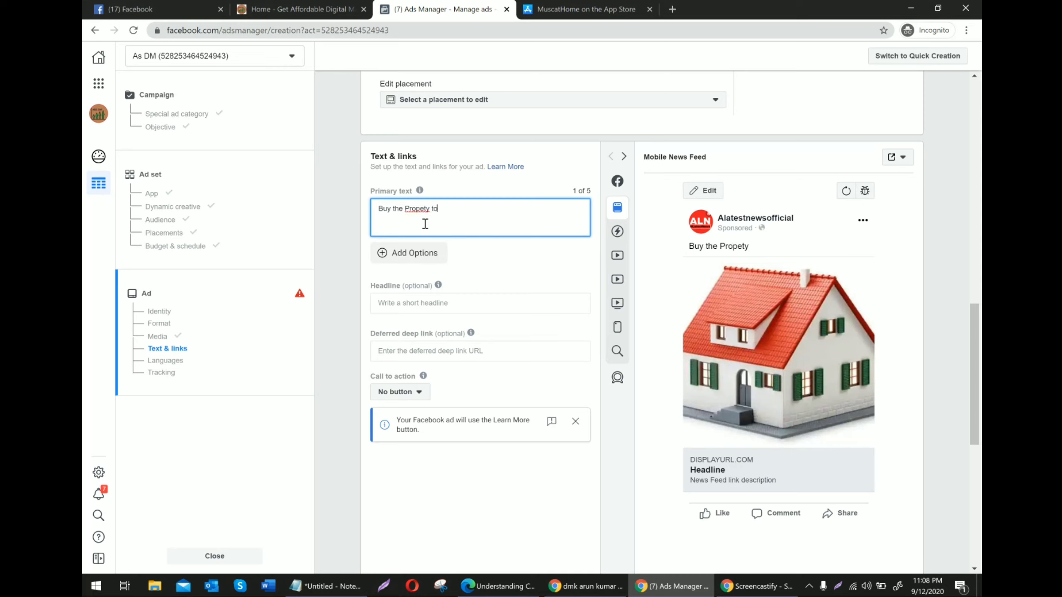
key(BackSpace)
key(BackSpace)
key(BackSpace)
key(BackSpace)
text(rty for your Child)
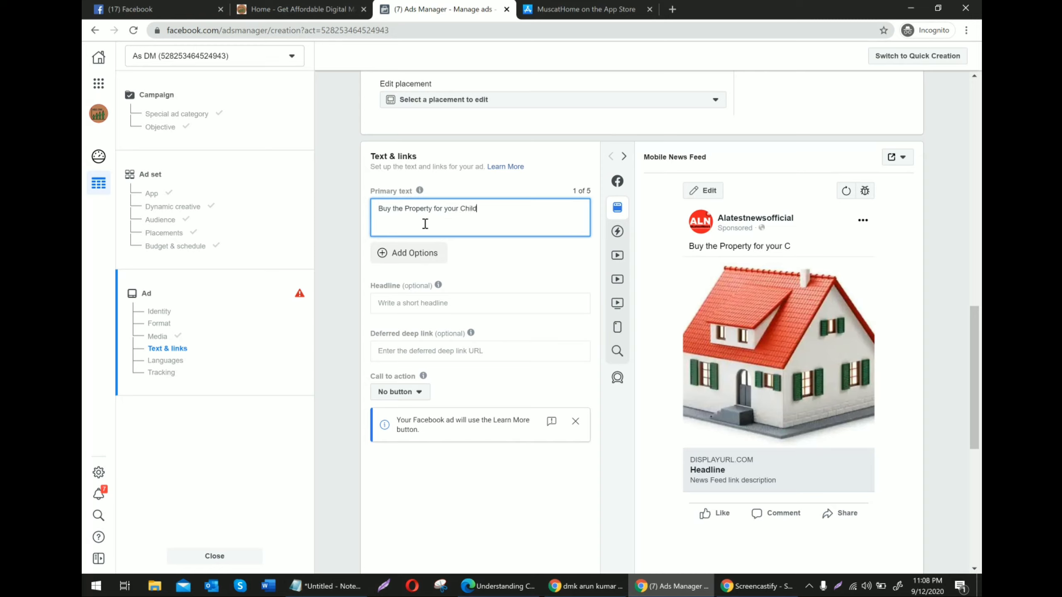
text(ren)
- Copy the primary text "Buy the Property for your Children" into the ad's headline
drag(517, 209, 373, 205)
key(ctrl+c)
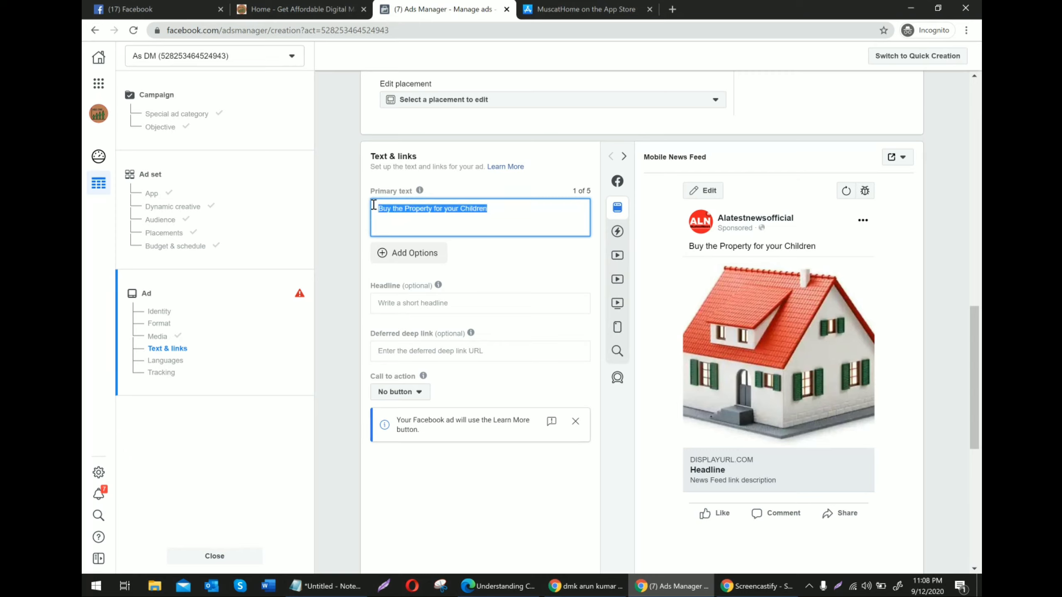
click(430, 305)
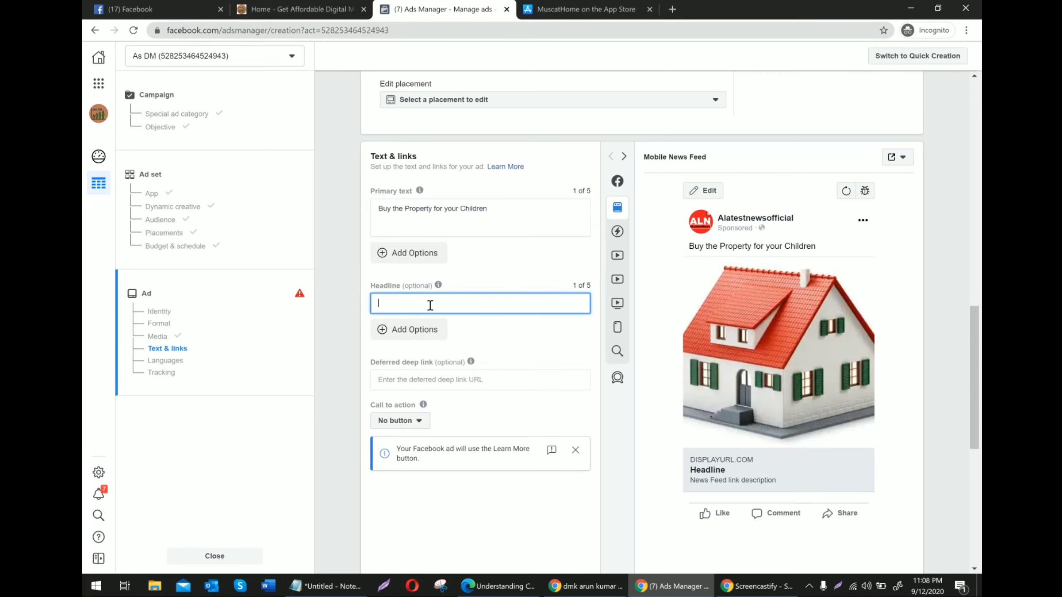
key(ctrl+v)
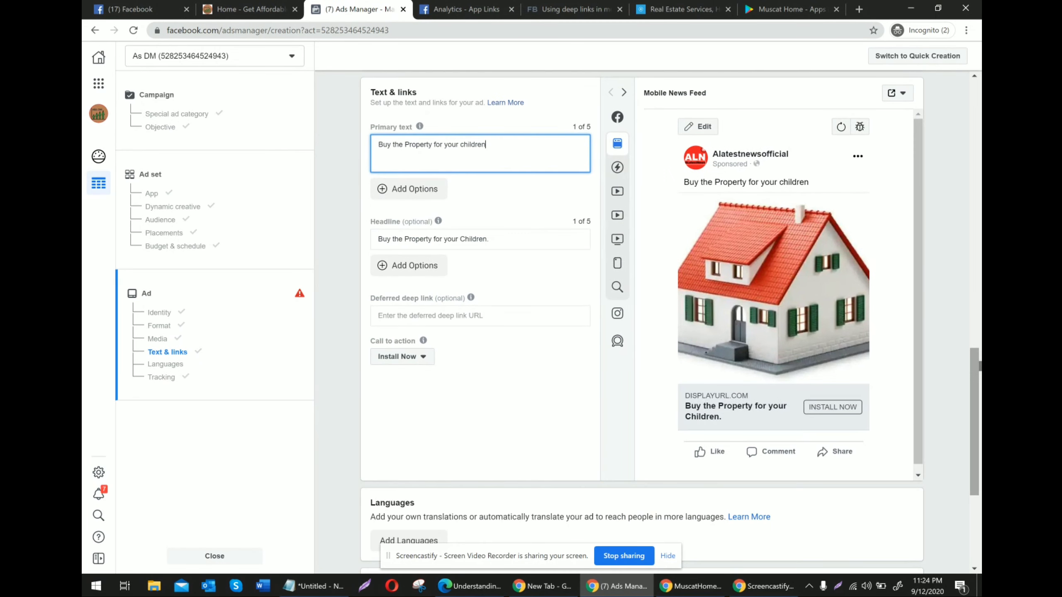
click(501, 204)
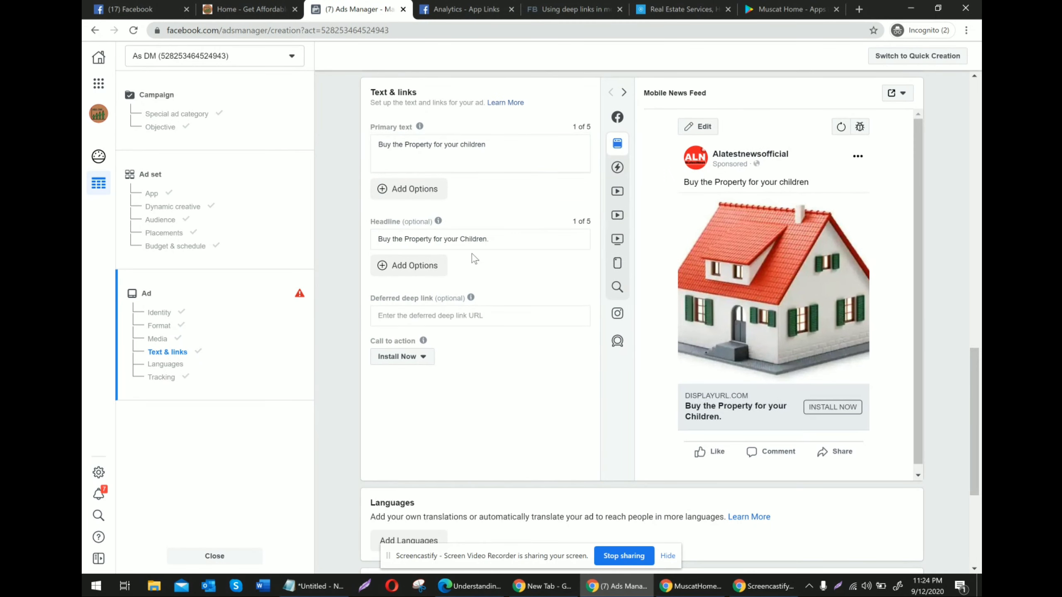
click(480, 242)
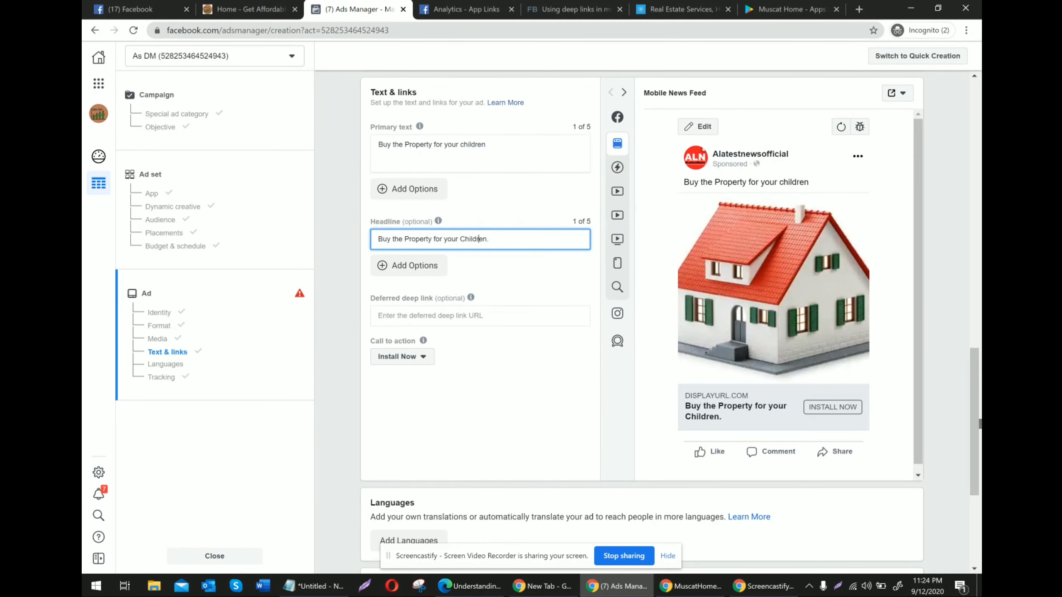
- Examine the ad's language and conversion tracking settings, including the explanation of the Facebook pixel
click(979, 431)
drag(979, 435, 979, 515)
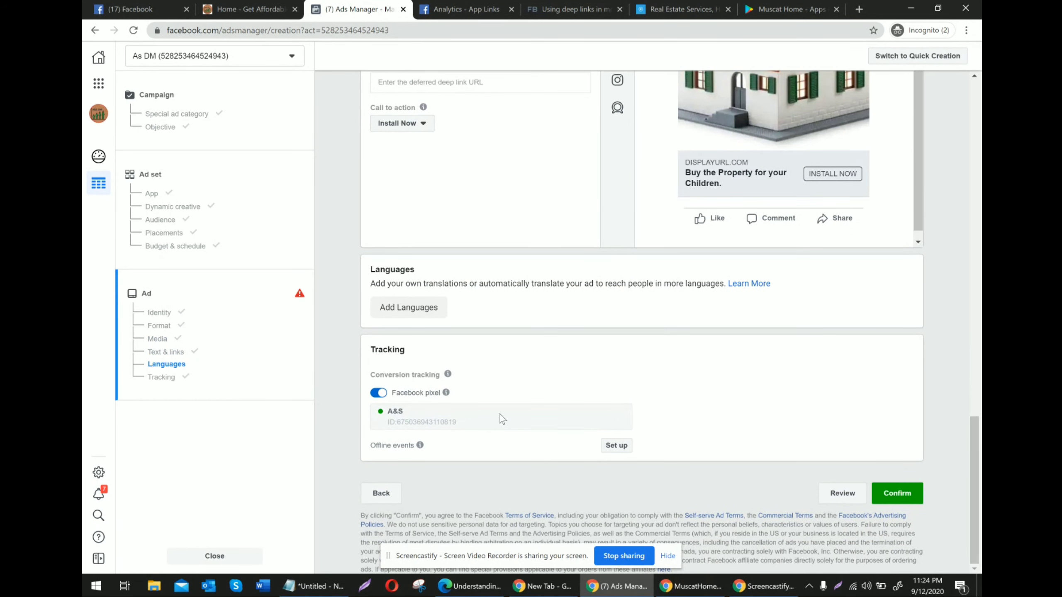
mouse_move(445, 393)
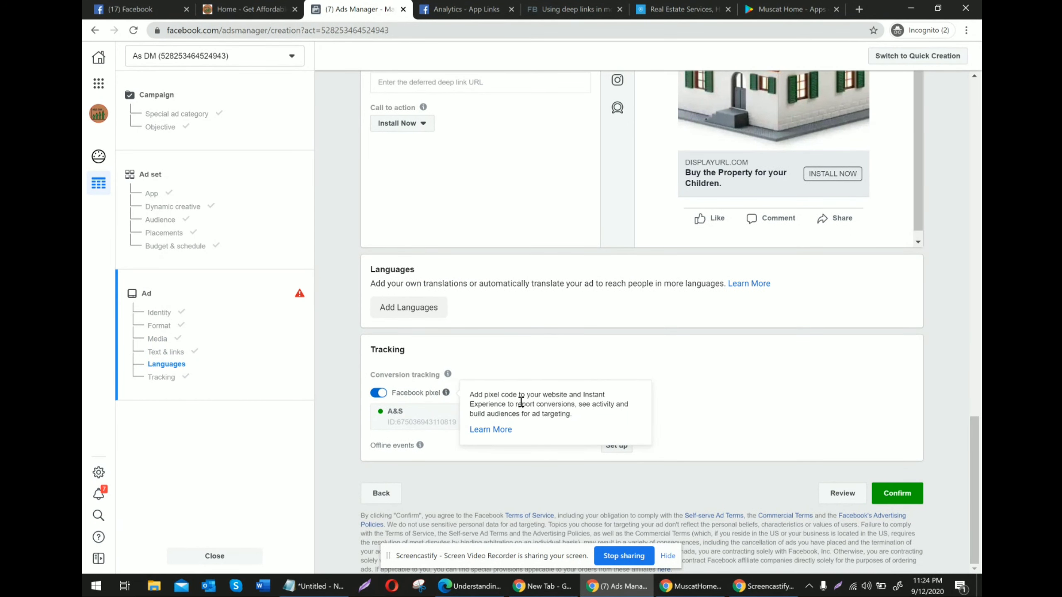
click(668, 555)
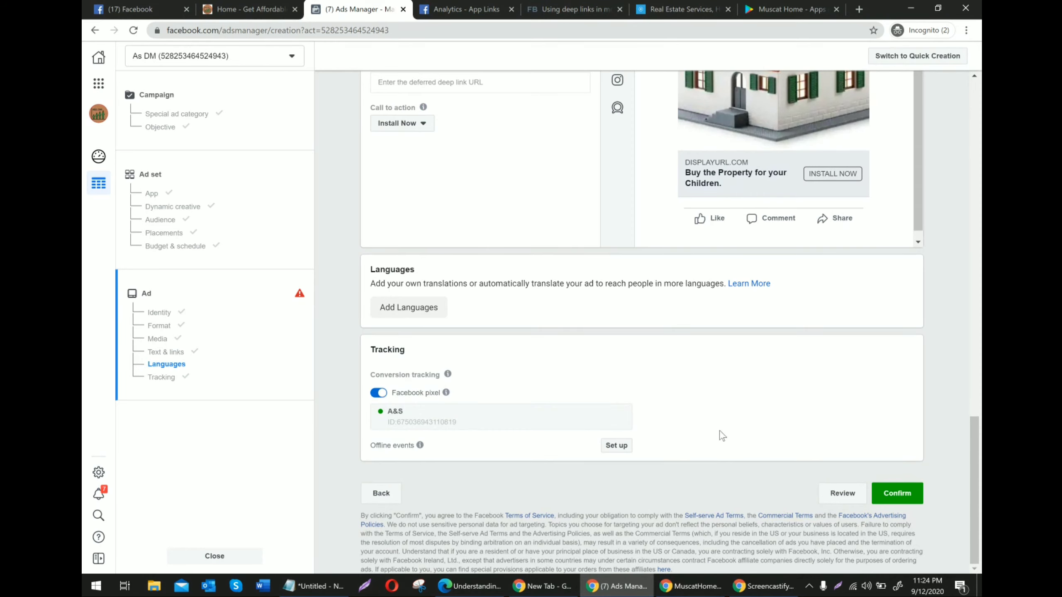
mouse_move(974, 490)
mouse_down()
mouse_move(974, 130)
mouse_move(974, 489)
mouse_up()
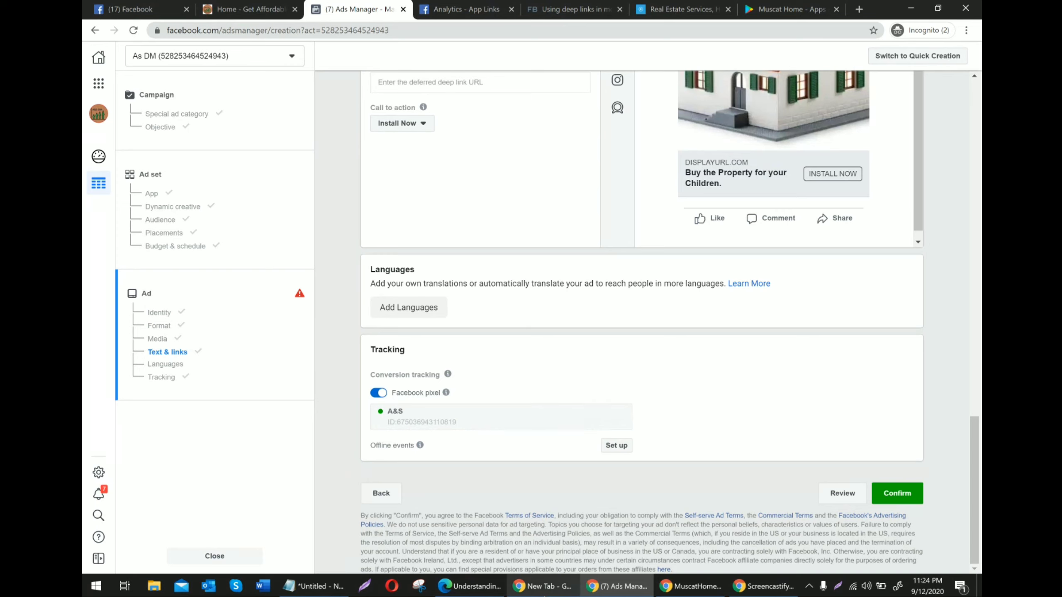
- Switch to the other Chrome window that has a new tab open
click(542, 586)
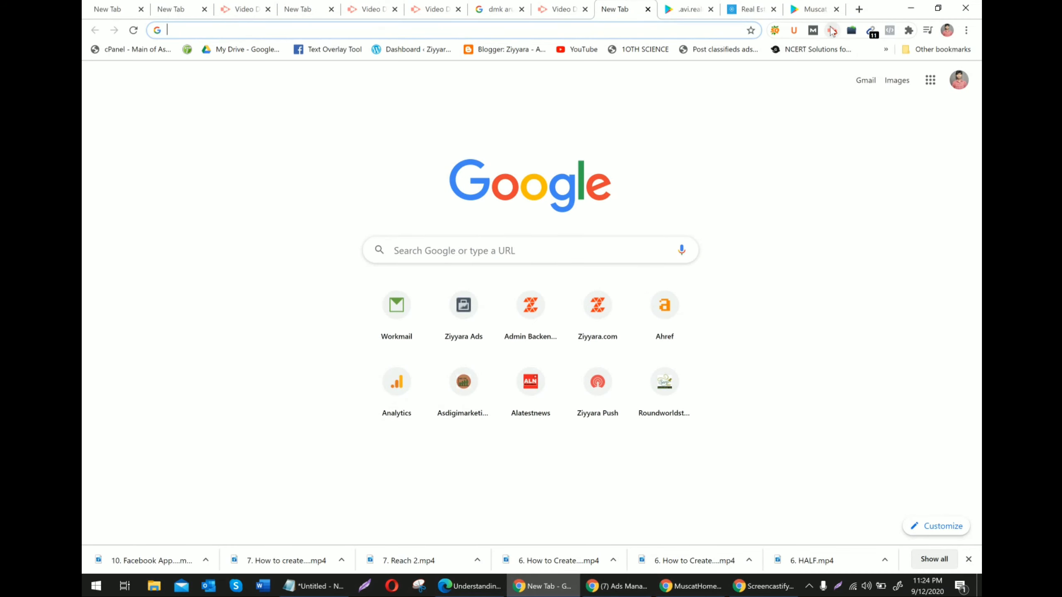